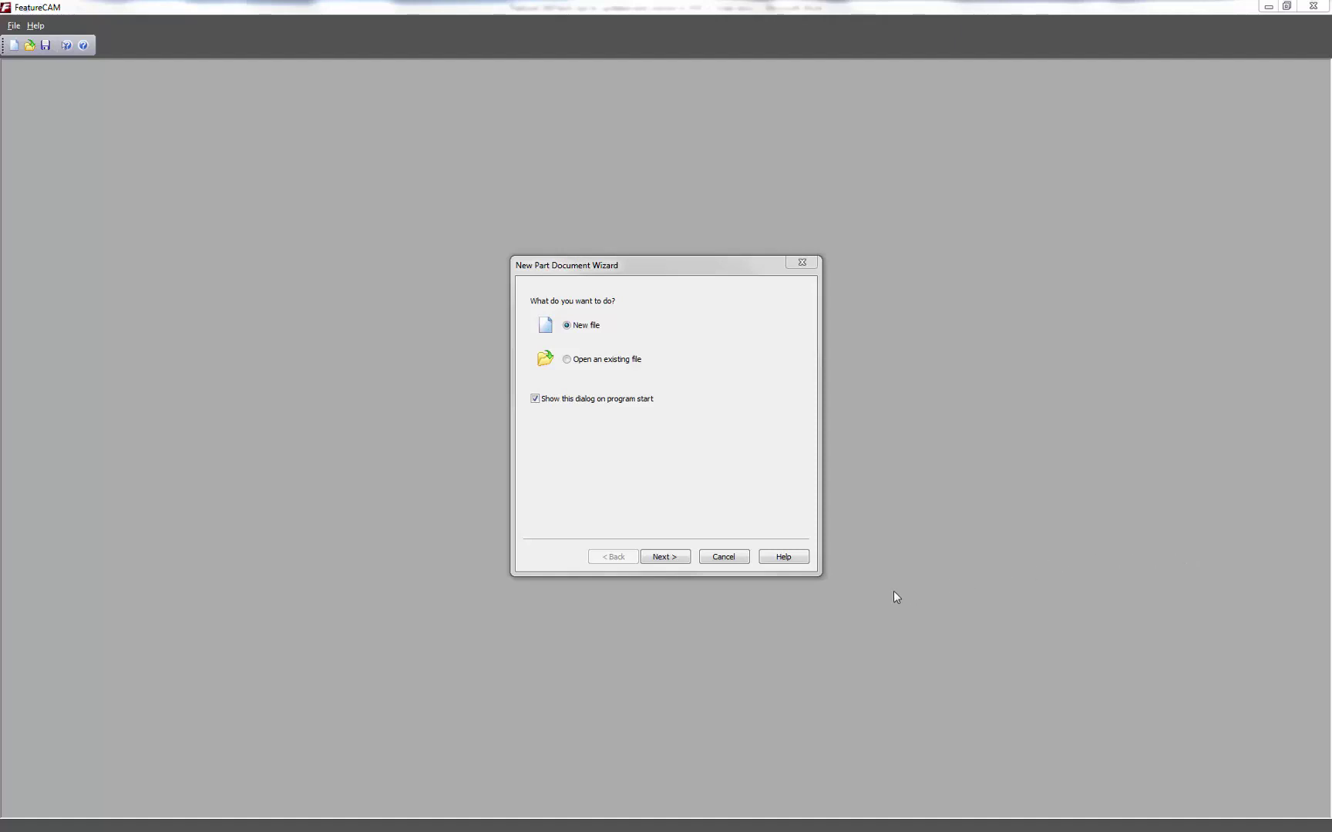
# Step: Create a new Multiple Fixture part document with inch units
pyautogui.click(664, 556)
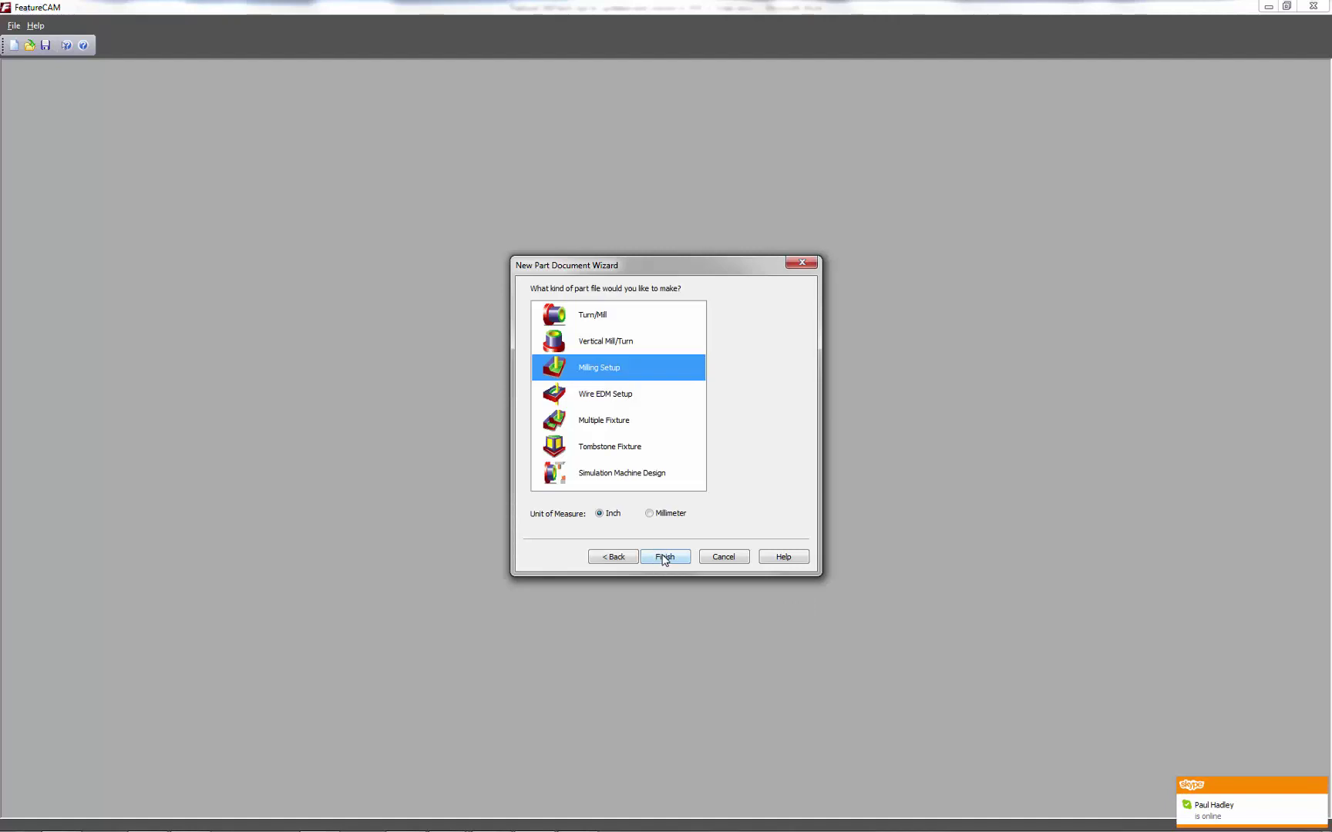
pyautogui.click(627, 424)
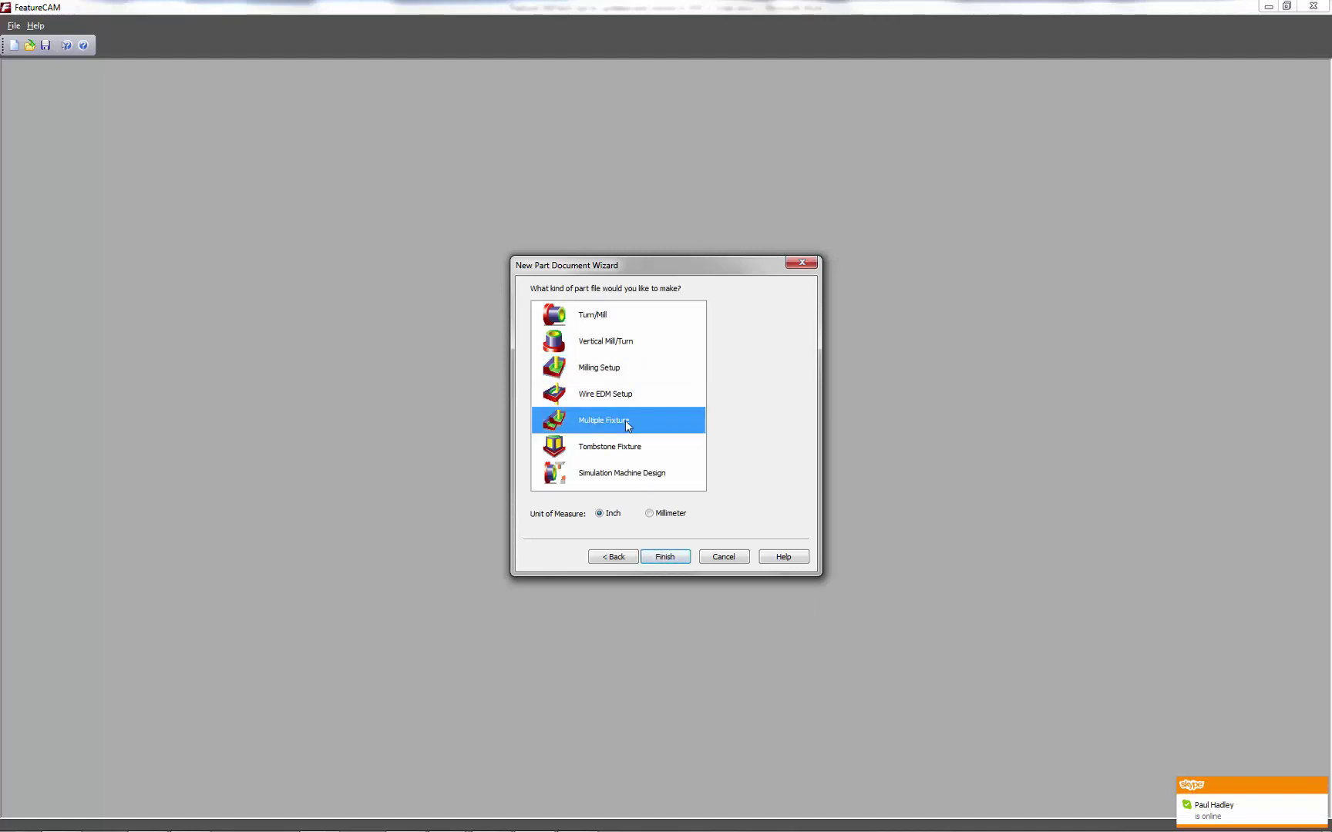
pyautogui.click(665, 557)
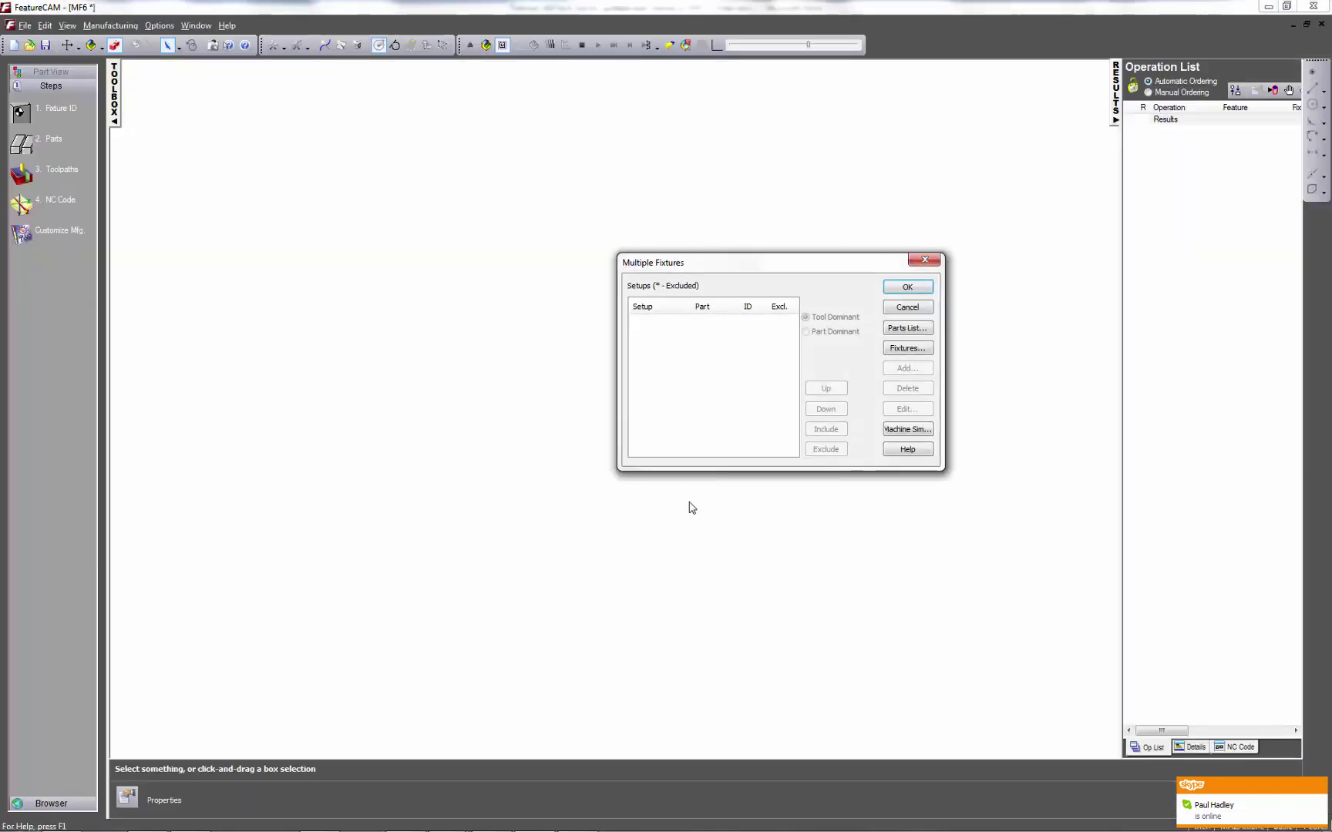
# Step: Add CALIPER.FM from the Downloads folder to the document's part files list
pyautogui.click(917, 329)
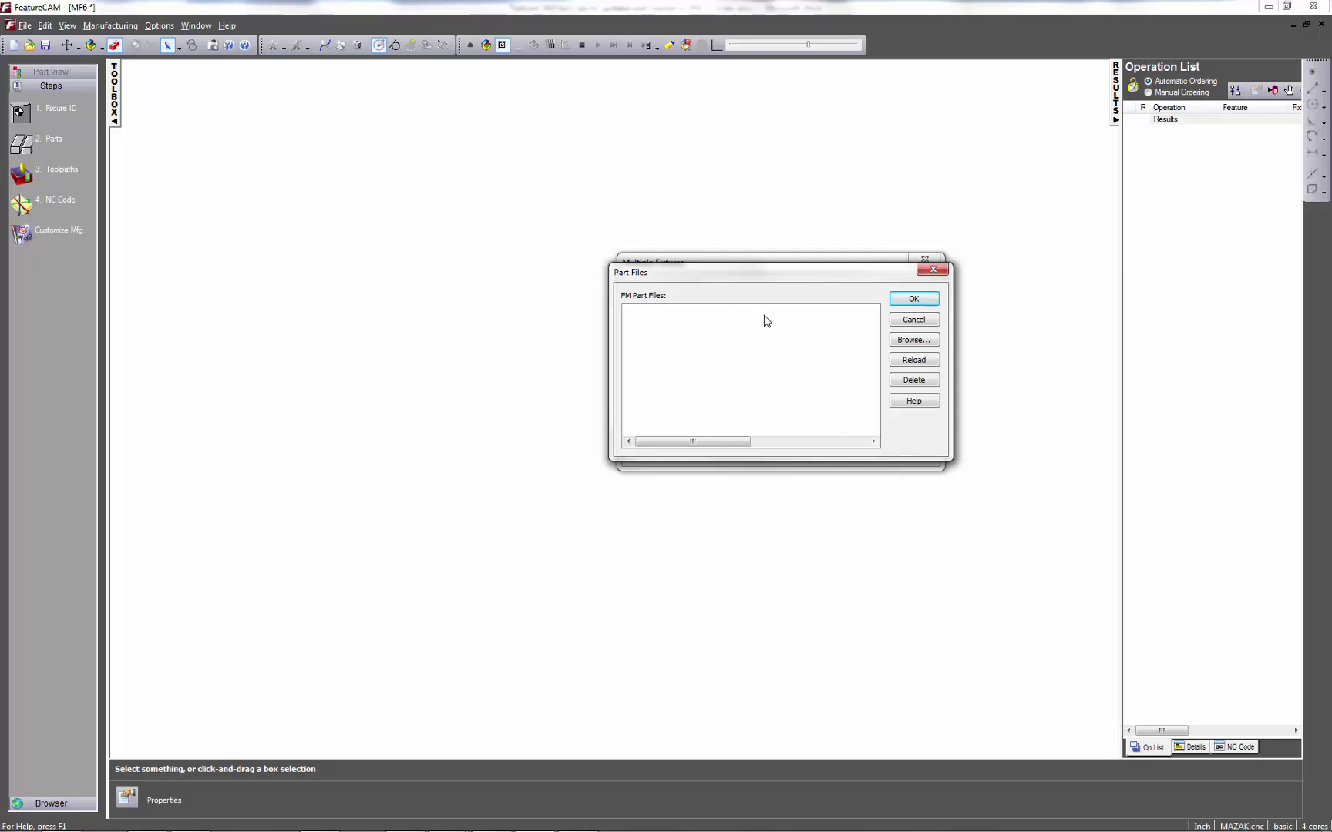
pyautogui.click(899, 341)
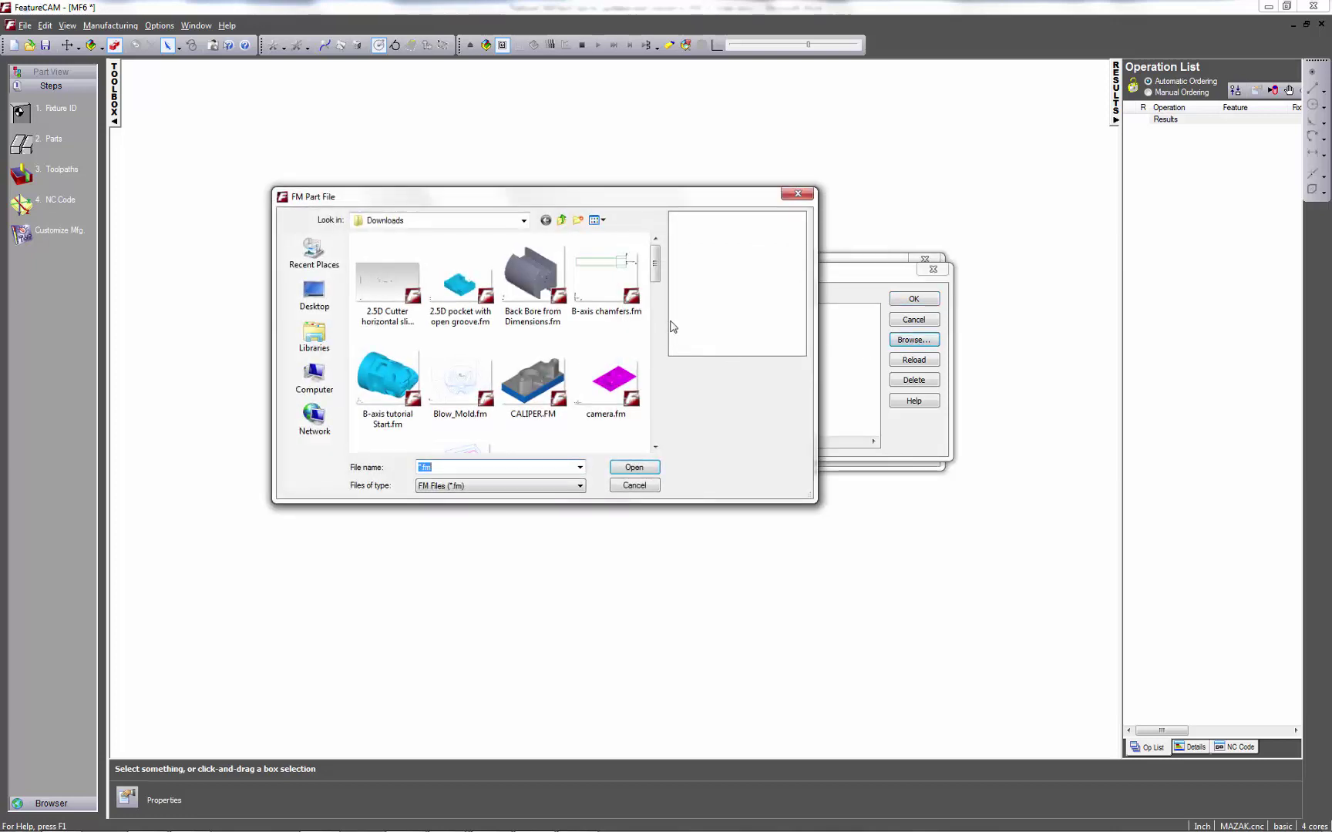
pyautogui.click(539, 382)
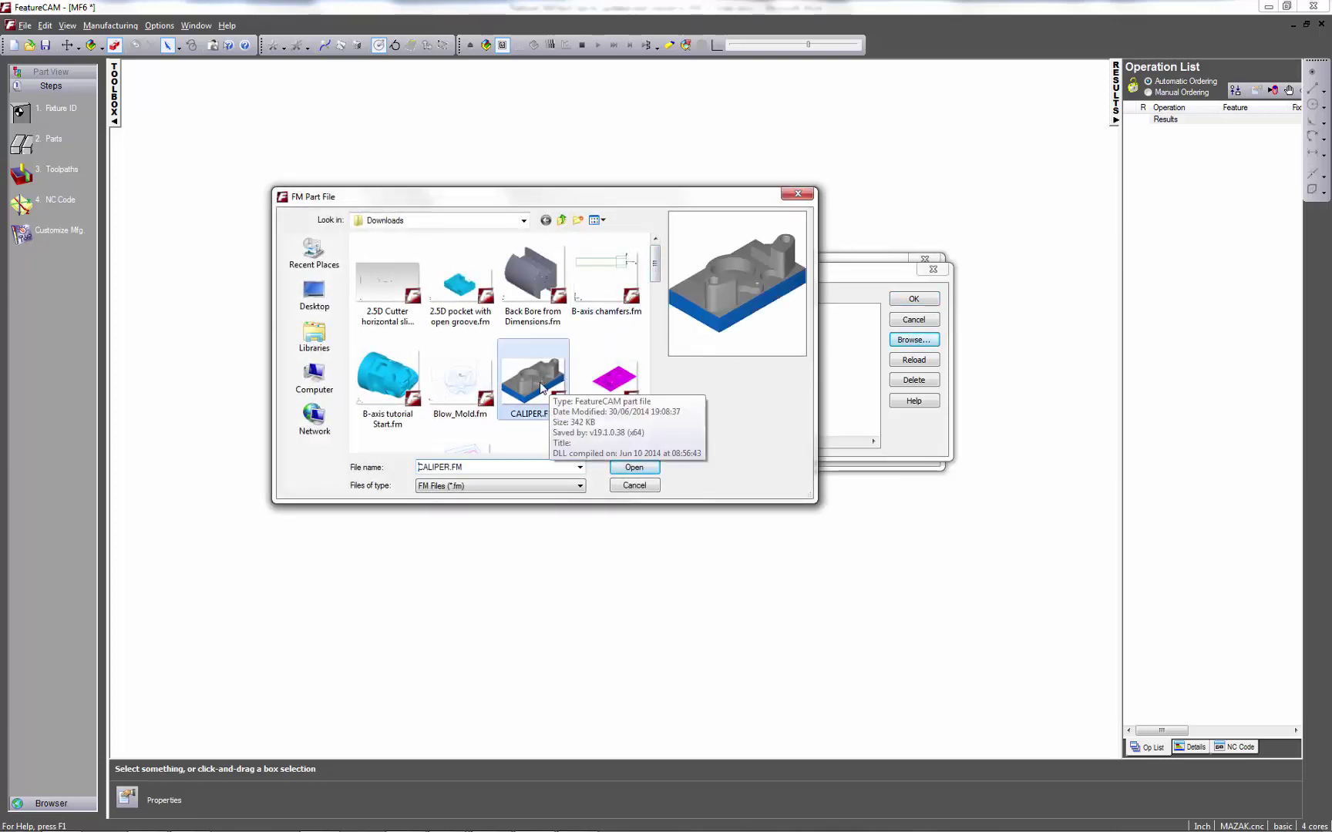
pyautogui.click(638, 470)
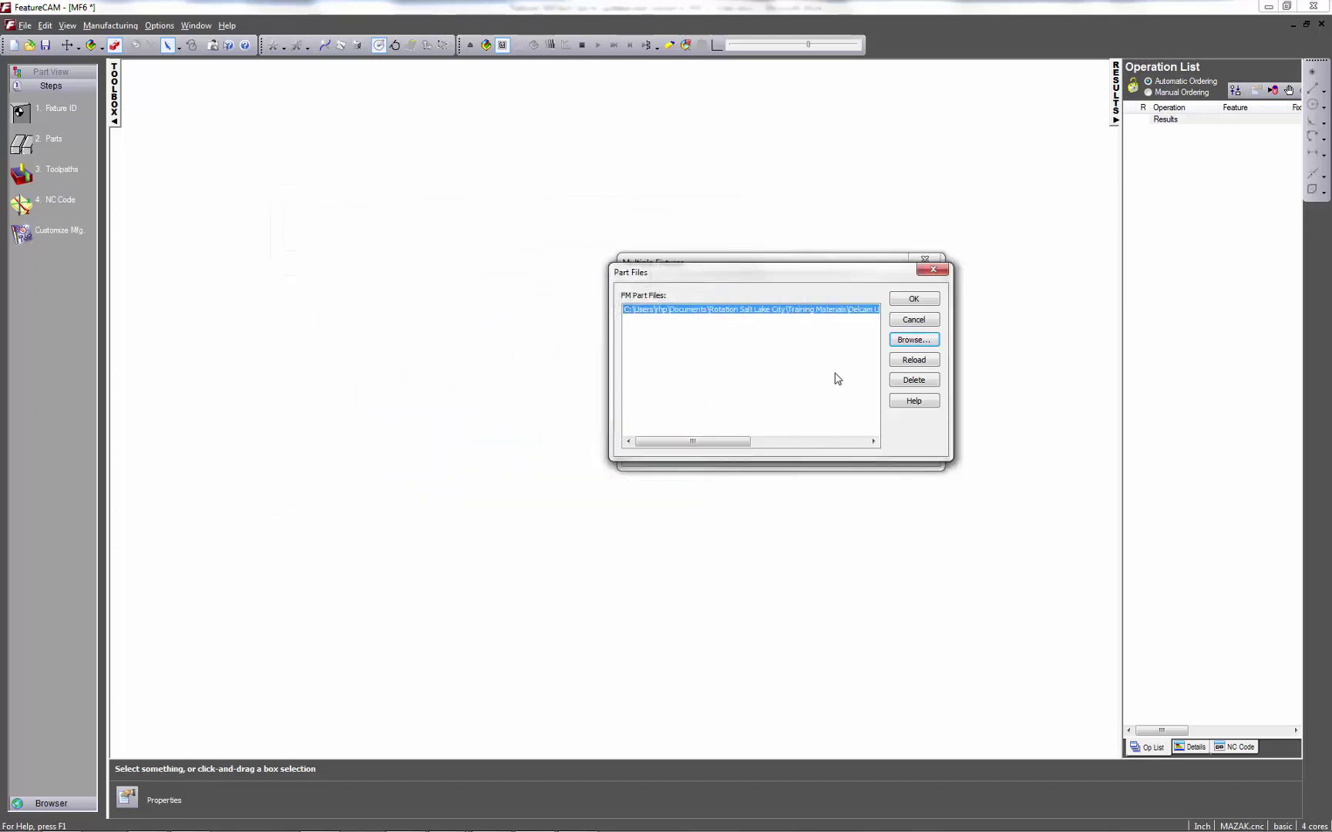
# Step: Add 2.5D pocket with open groove.fm to the part files list and delete it again
pyautogui.click(910, 341)
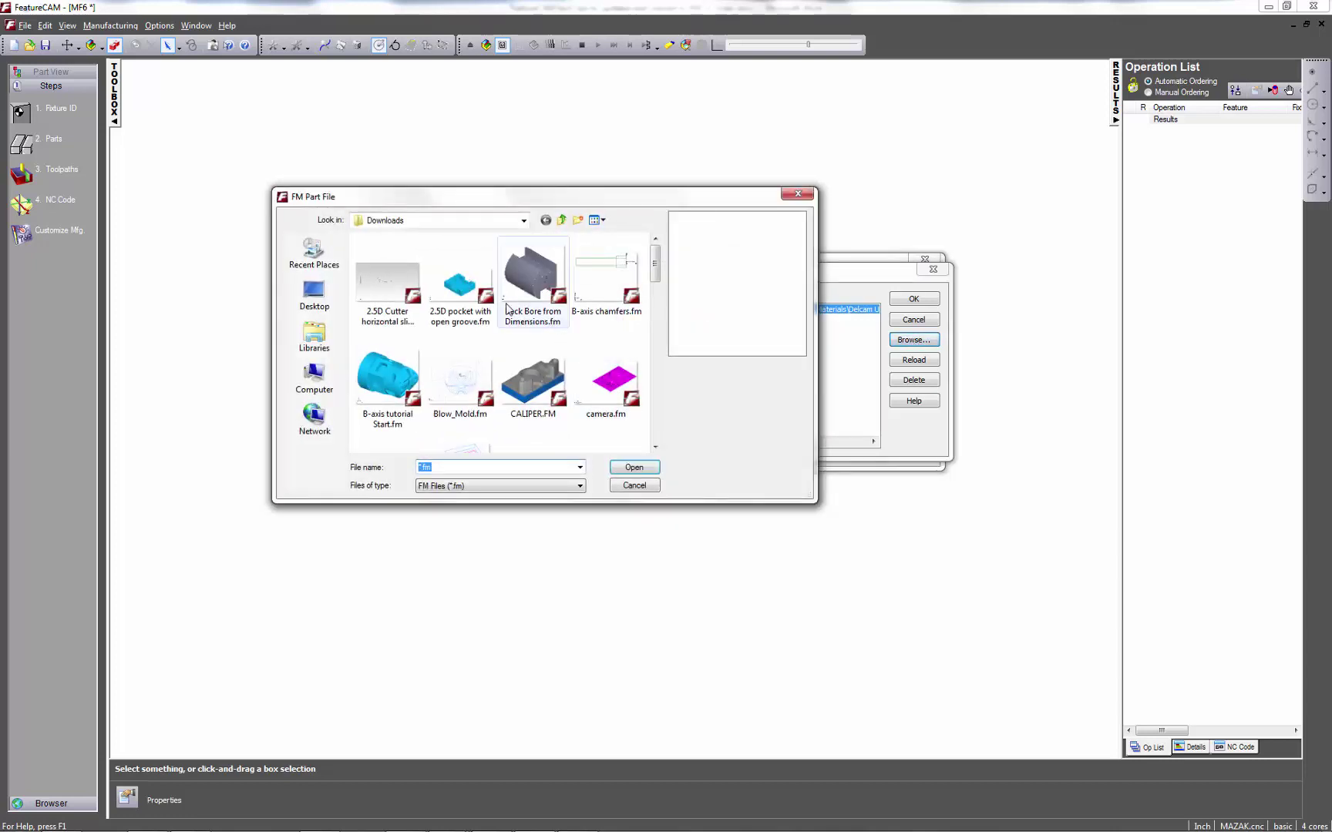
pyautogui.doubleClick(465, 283)
pyautogui.click(778, 347)
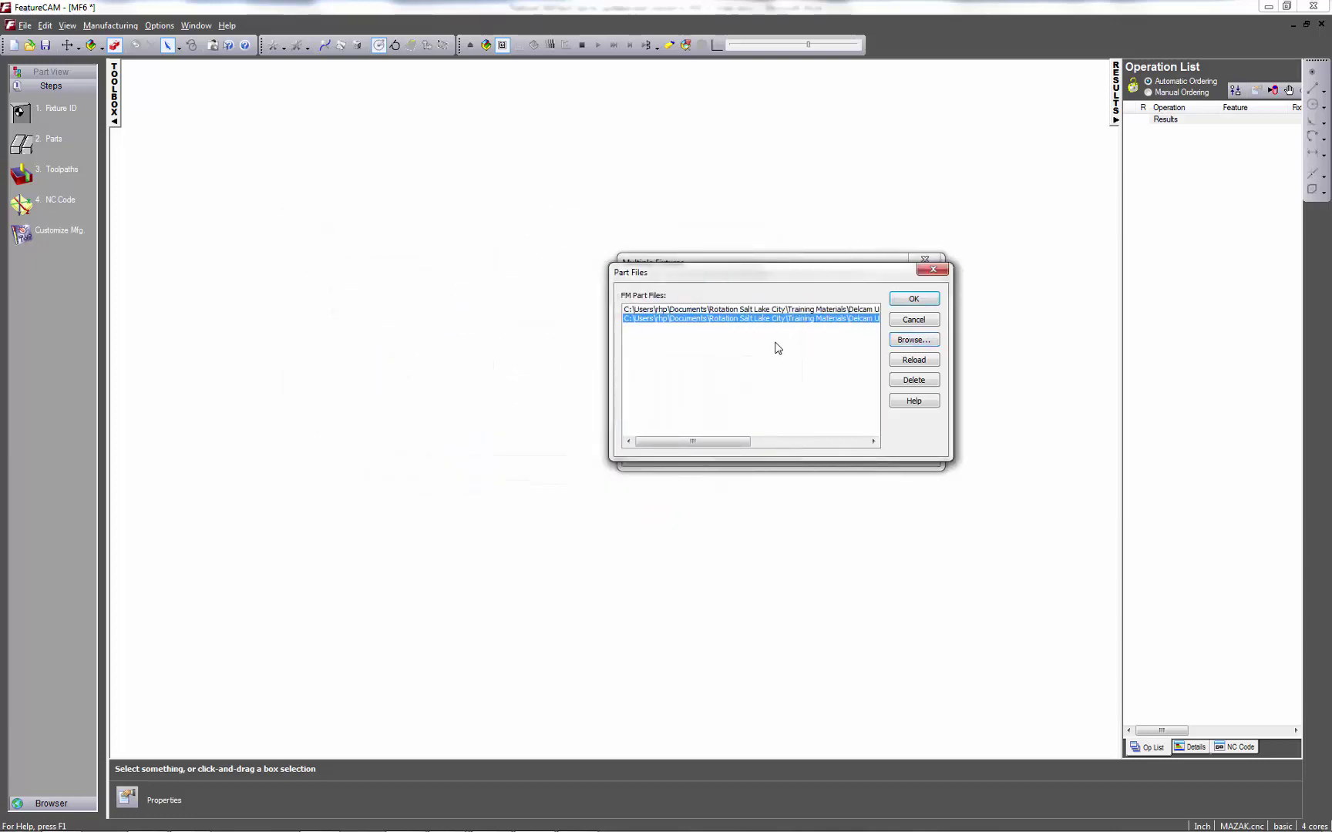
pyautogui.click(915, 381)
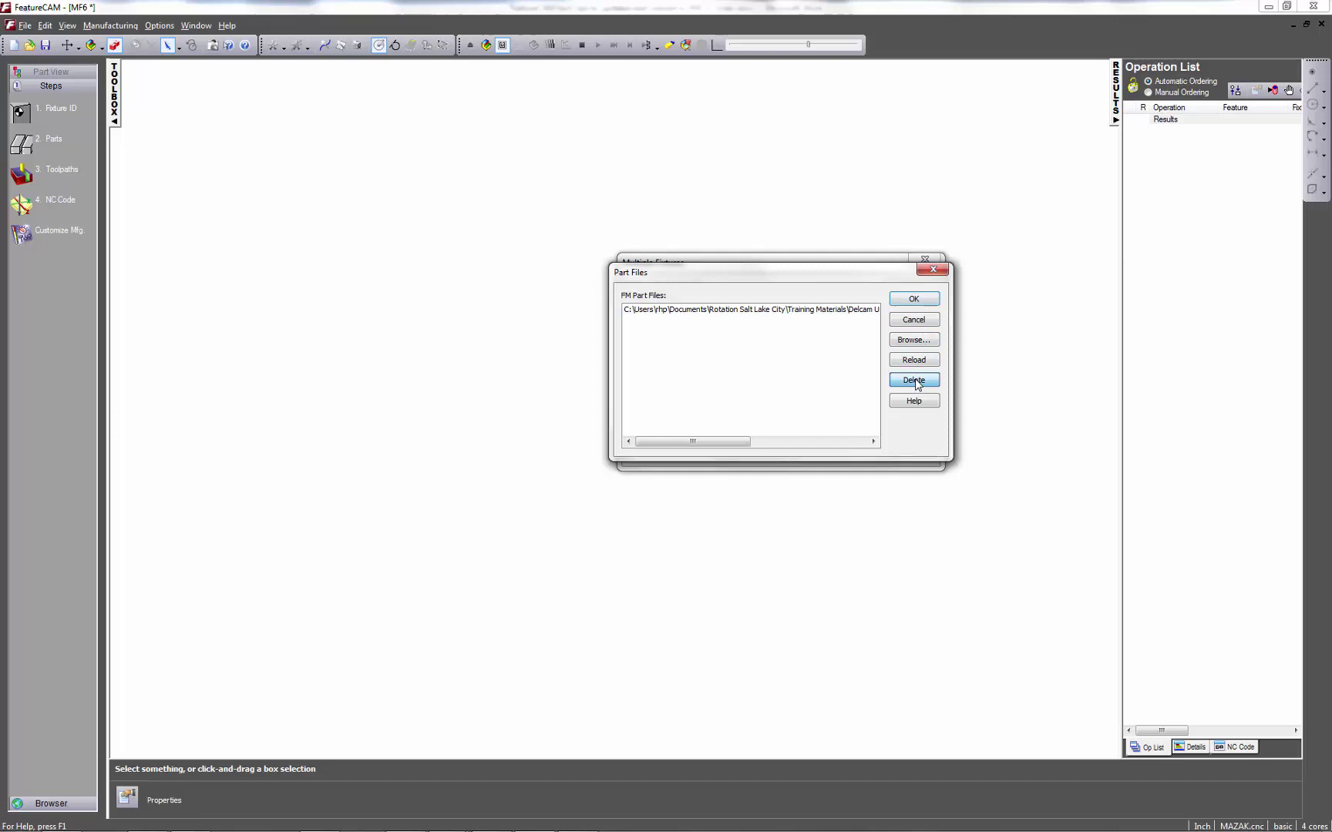
# Step: Accept the part files list and predefine a fixture offset location with fixture ID 54
pyautogui.click(915, 299)
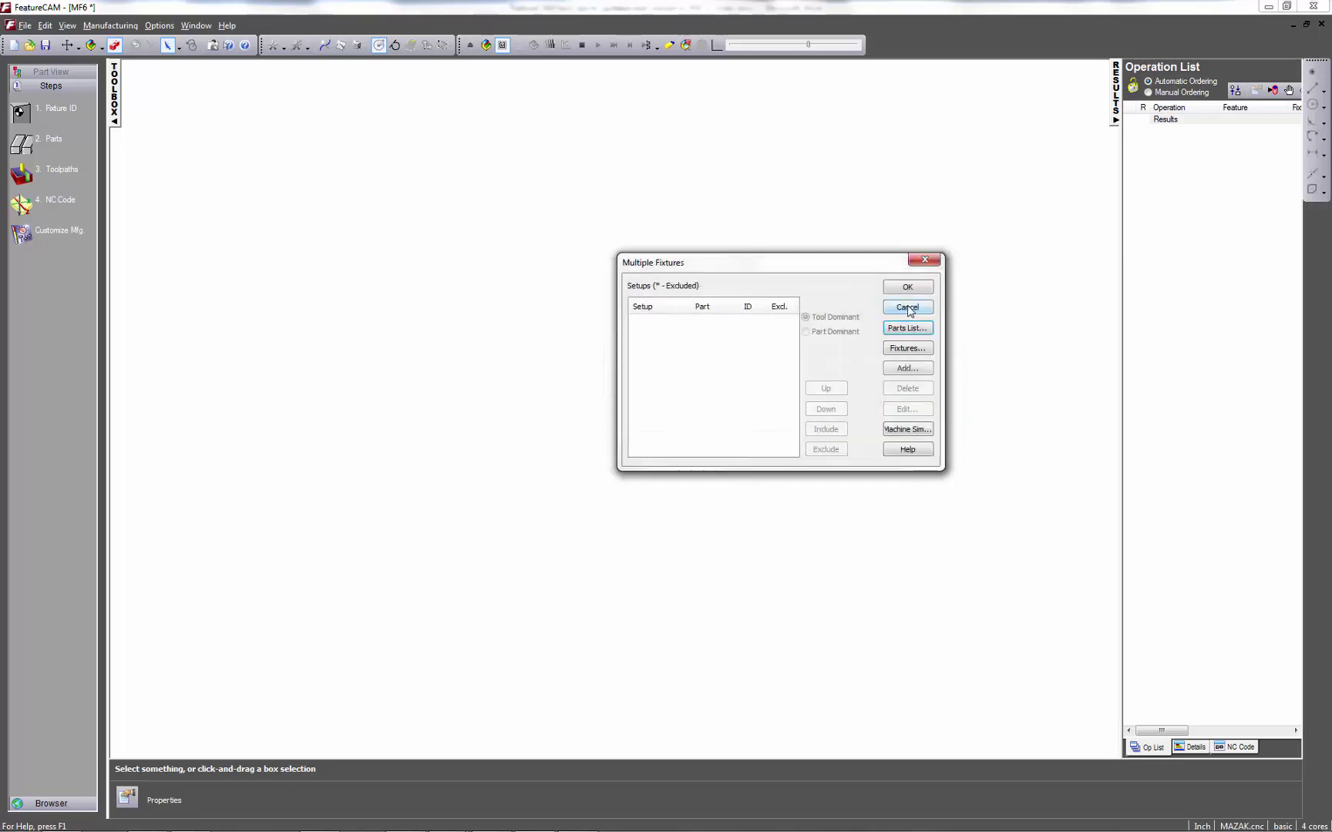
pyautogui.click(907, 349)
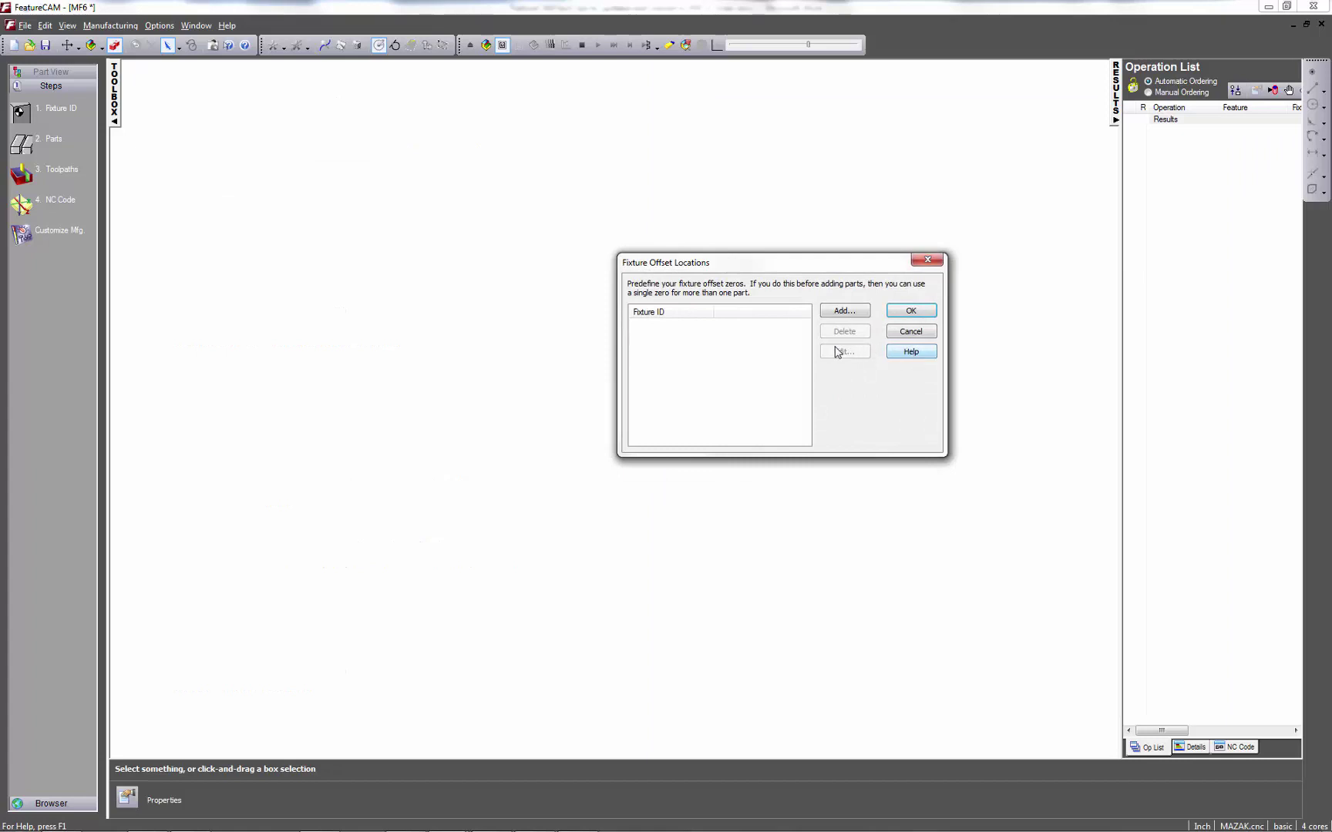
pyautogui.click(855, 313)
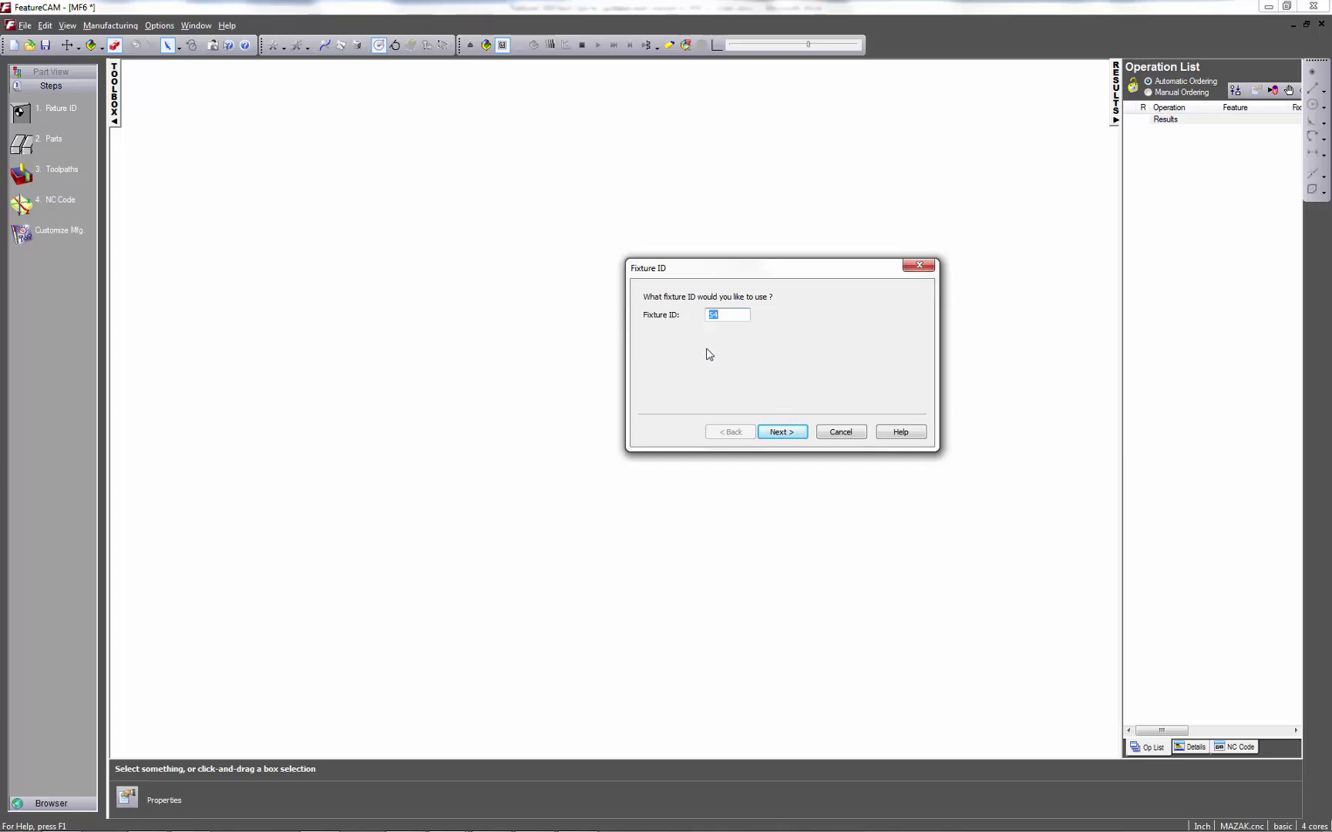
pyautogui.click(781, 433)
pyautogui.click(787, 433)
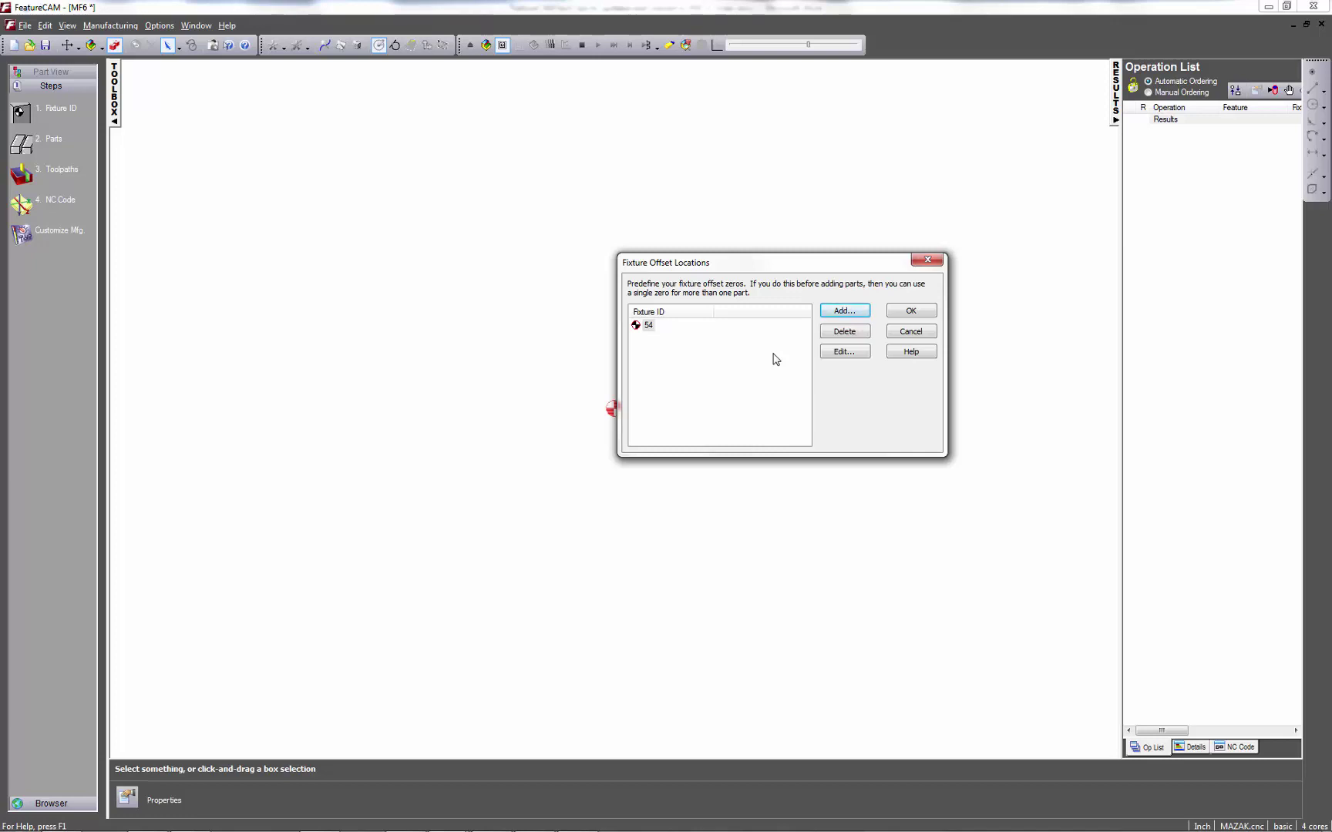
pyautogui.click(907, 312)
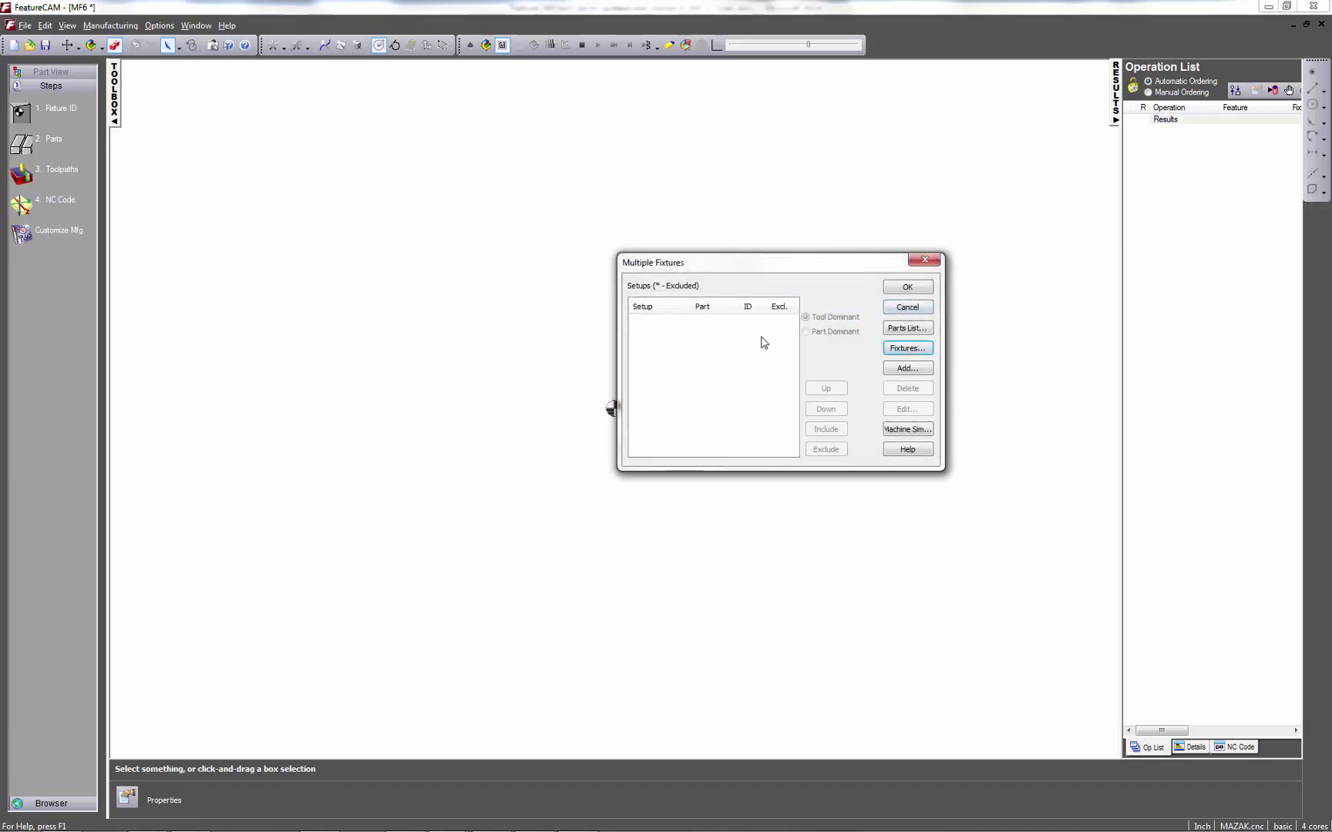
# Step: Add the CALIPER/Setup1 setup and locate it on predefined fixture 54
pyautogui.click(907, 370)
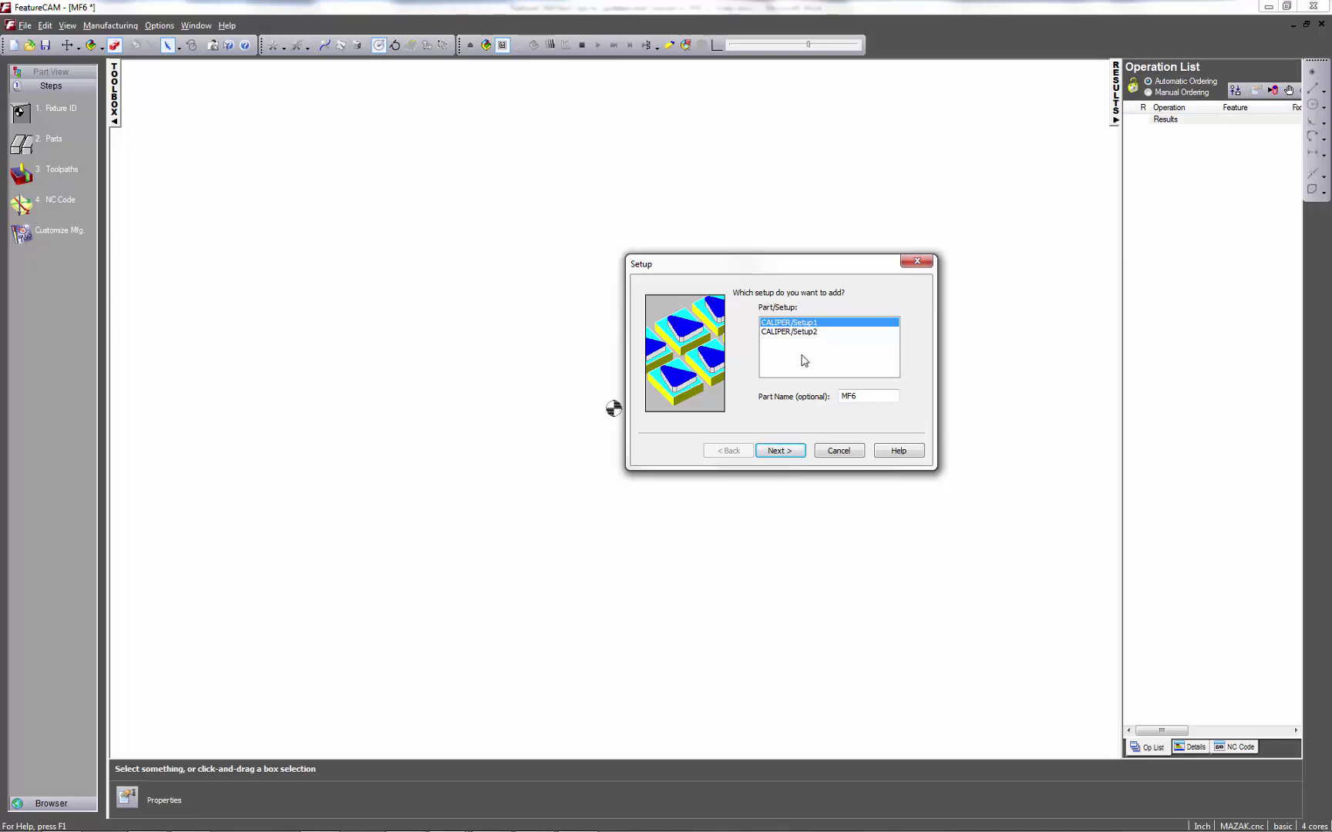
pyautogui.click(788, 453)
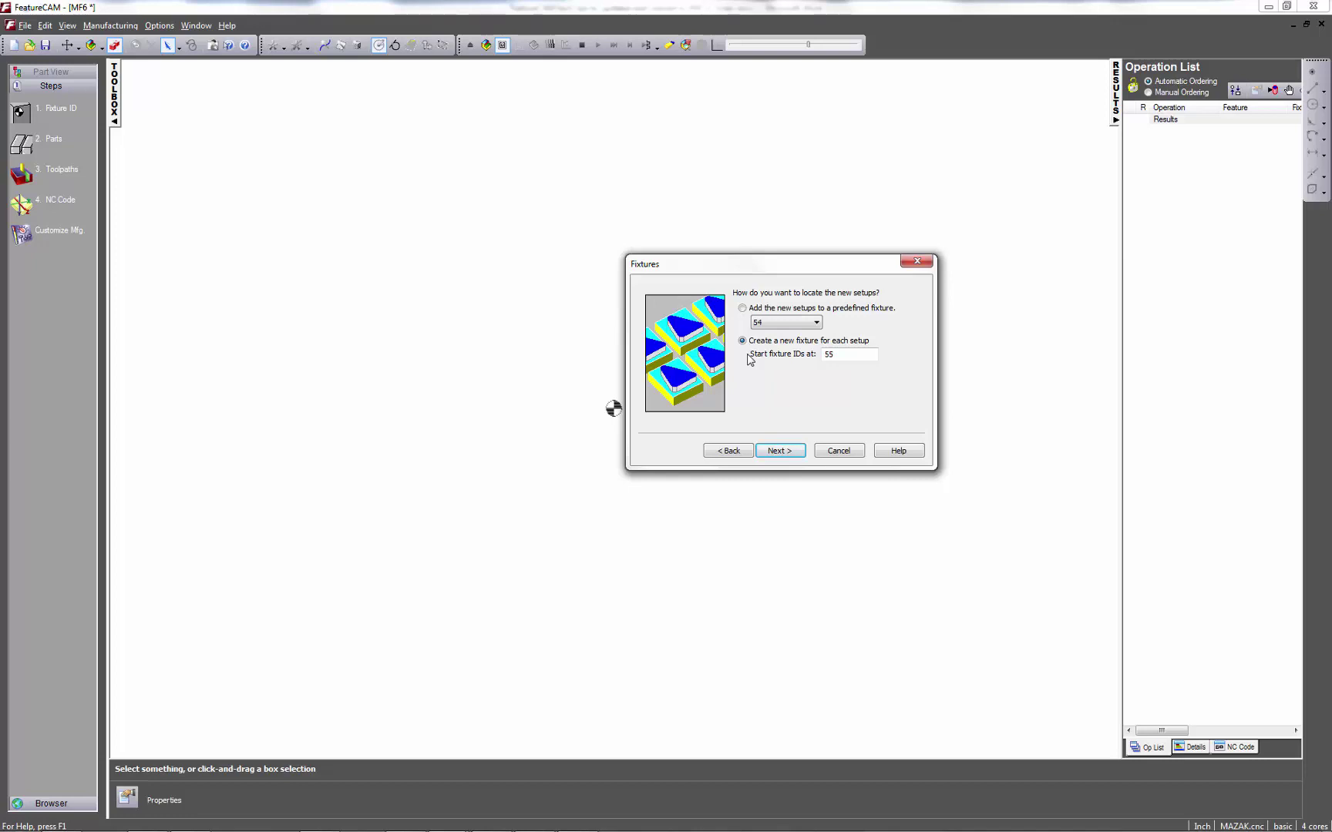
pyautogui.click(742, 309)
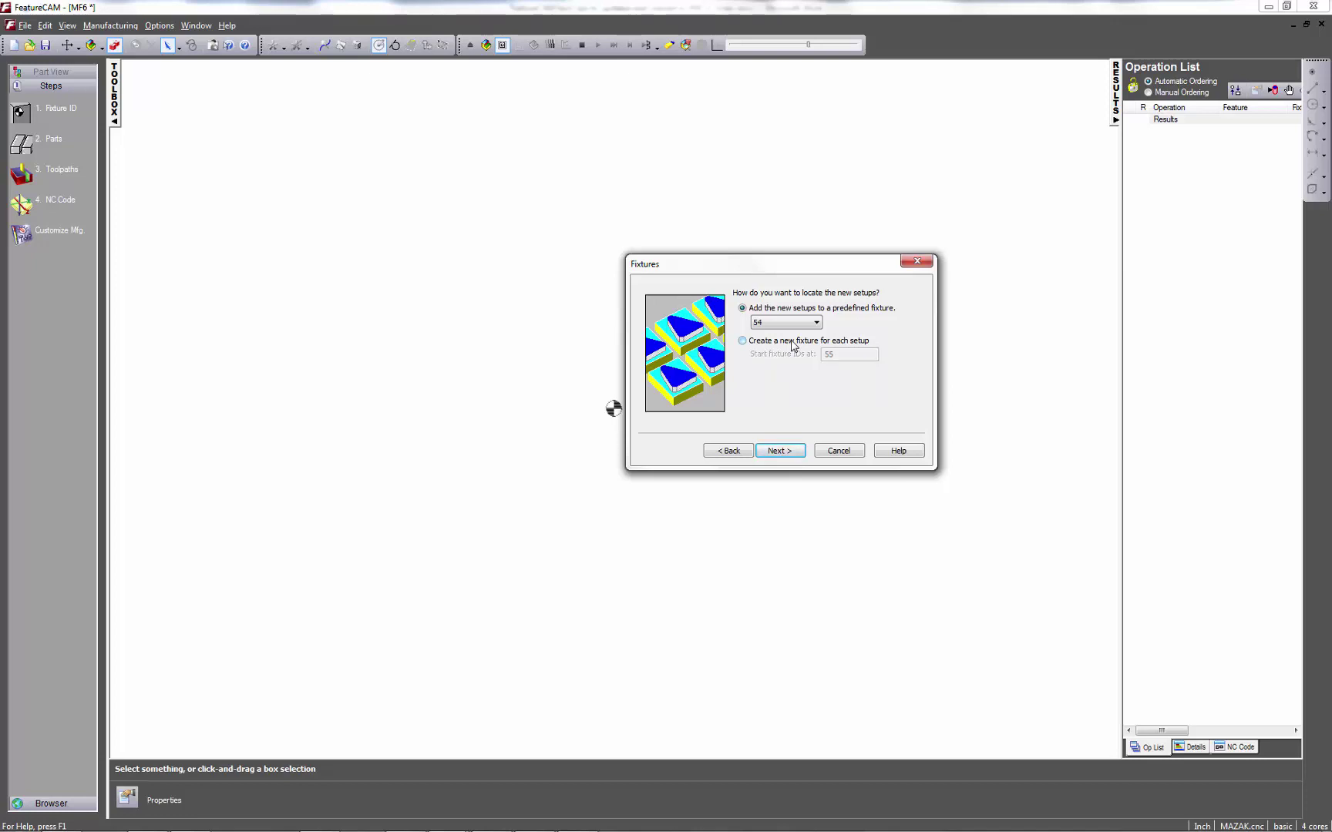
pyautogui.press('Return')
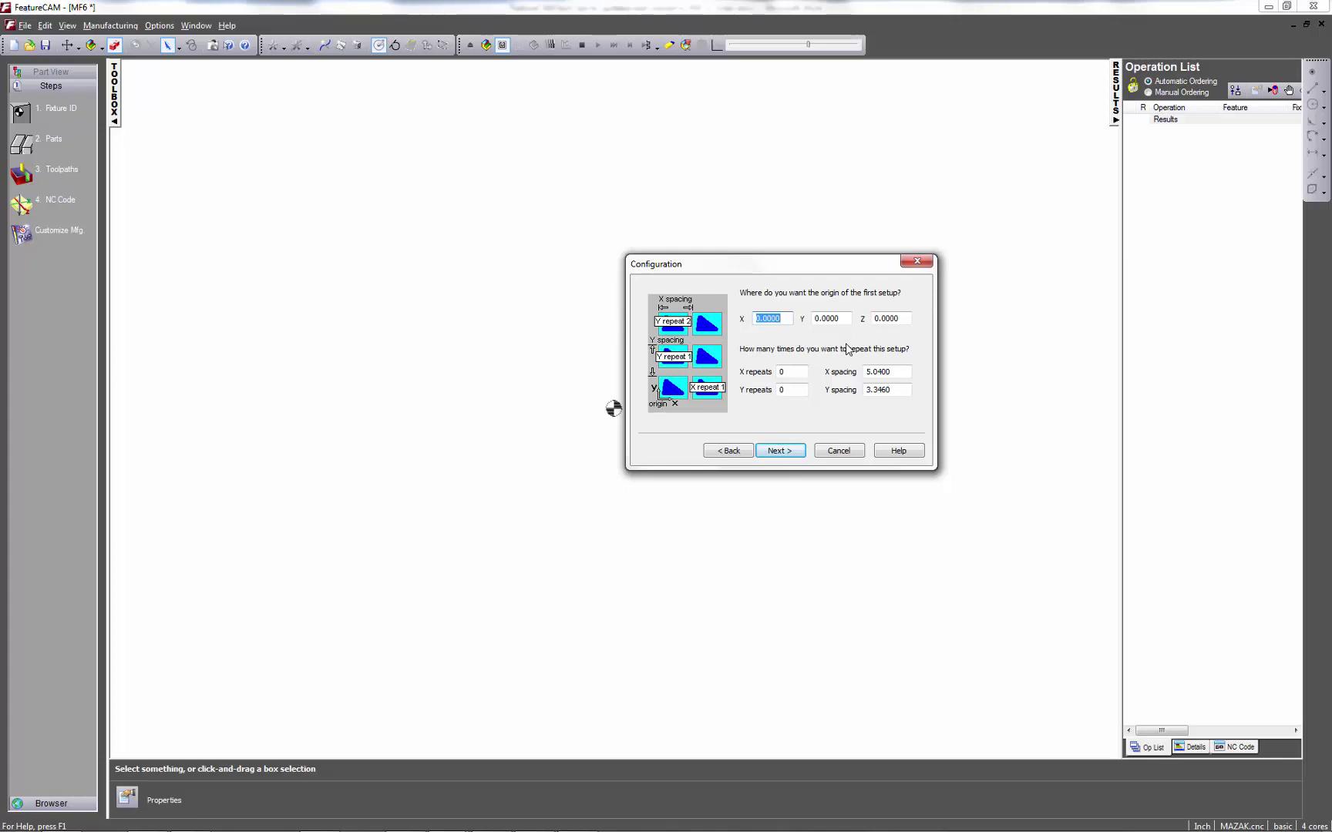
# Step: Configure the setup with 1 X repeat at 6 spacing and 1 Y repeat at 4 spacing
pyautogui.doubleClick(782, 373)
pyautogui.write('1')
pyautogui.doubleClick(781, 389)
pyautogui.write('1')
pyautogui.moveTo(901, 391); pyautogui.dragTo(864, 373)
pyautogui.write('4')
pyautogui.write('6')
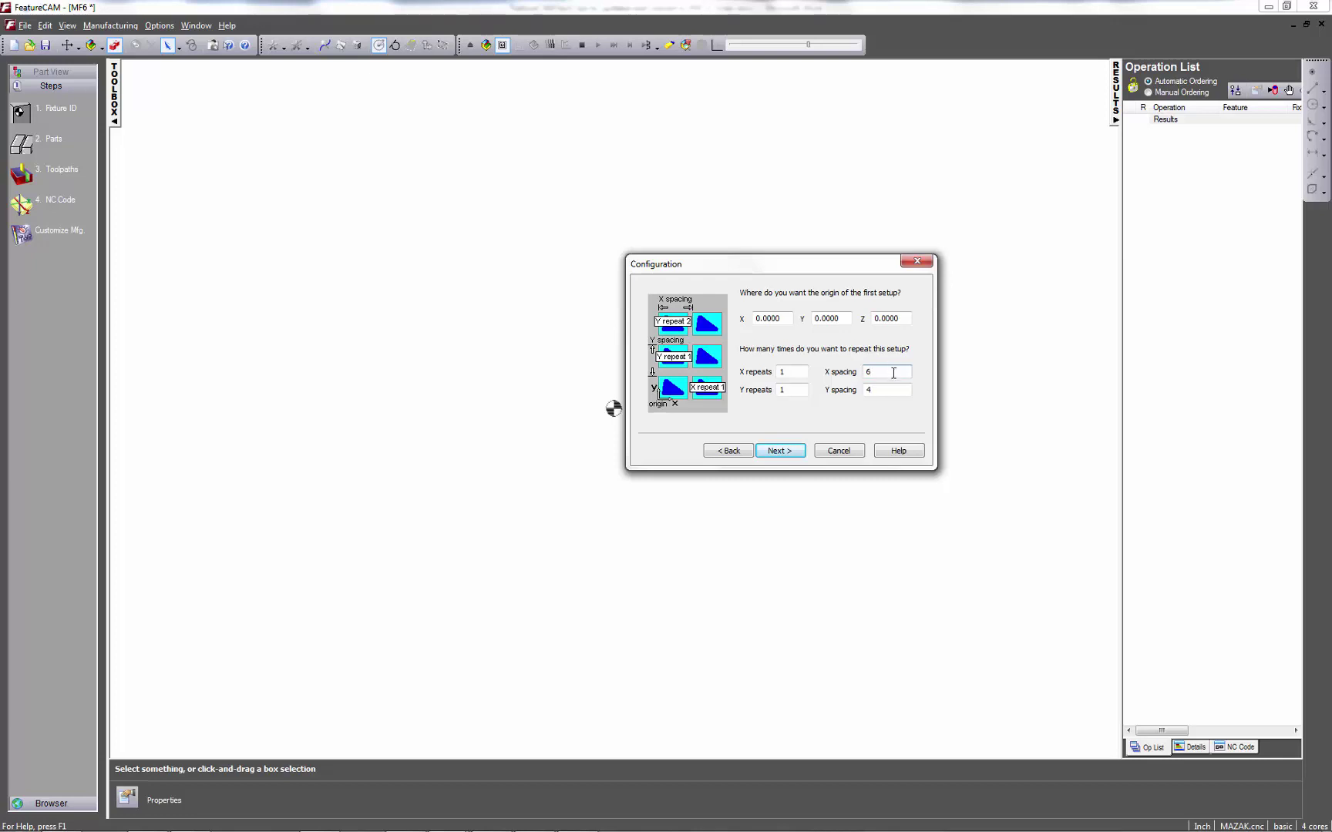
pyautogui.click(777, 451)
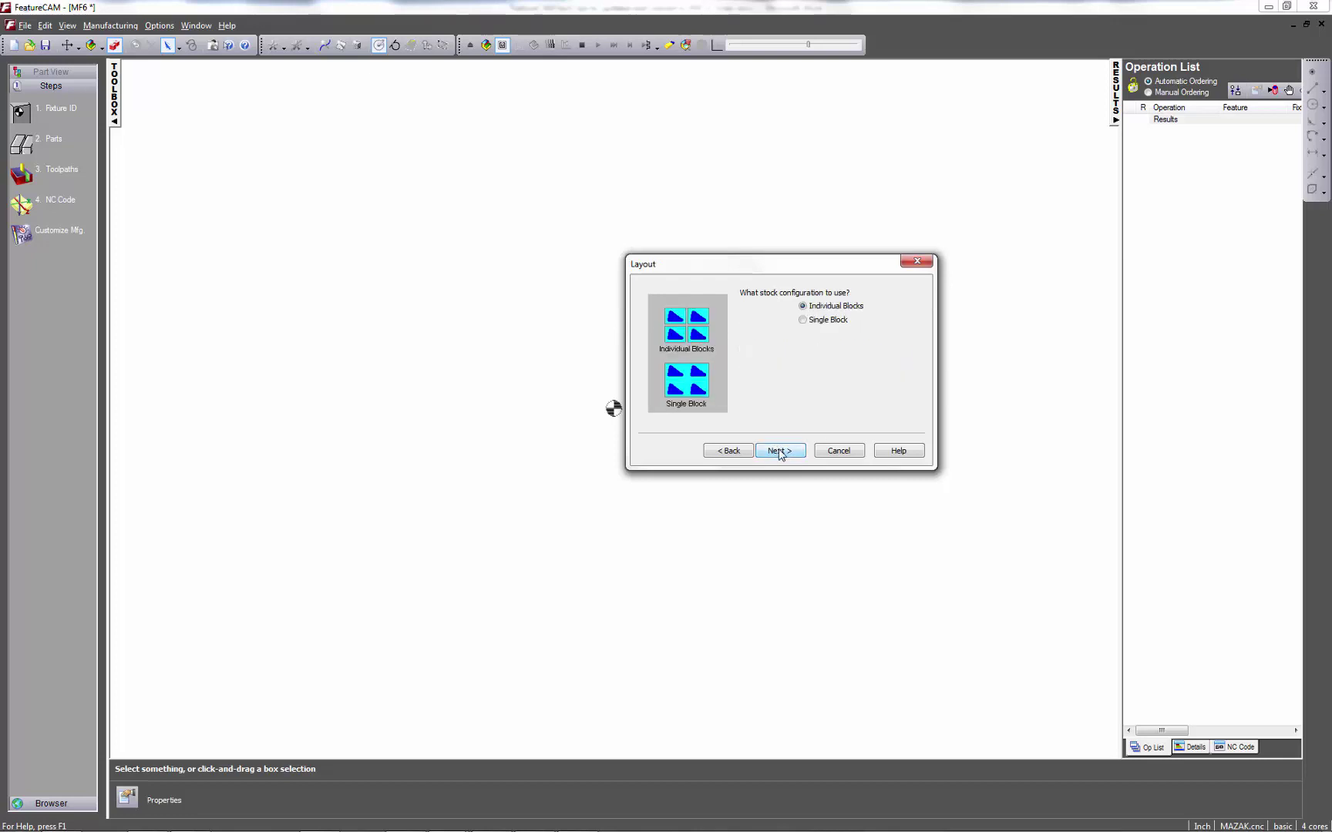
# Step: Use a single stock block with automatic sizing for the repeated parts, then finish the setup and accept the fixtures
pyautogui.click(803, 320)
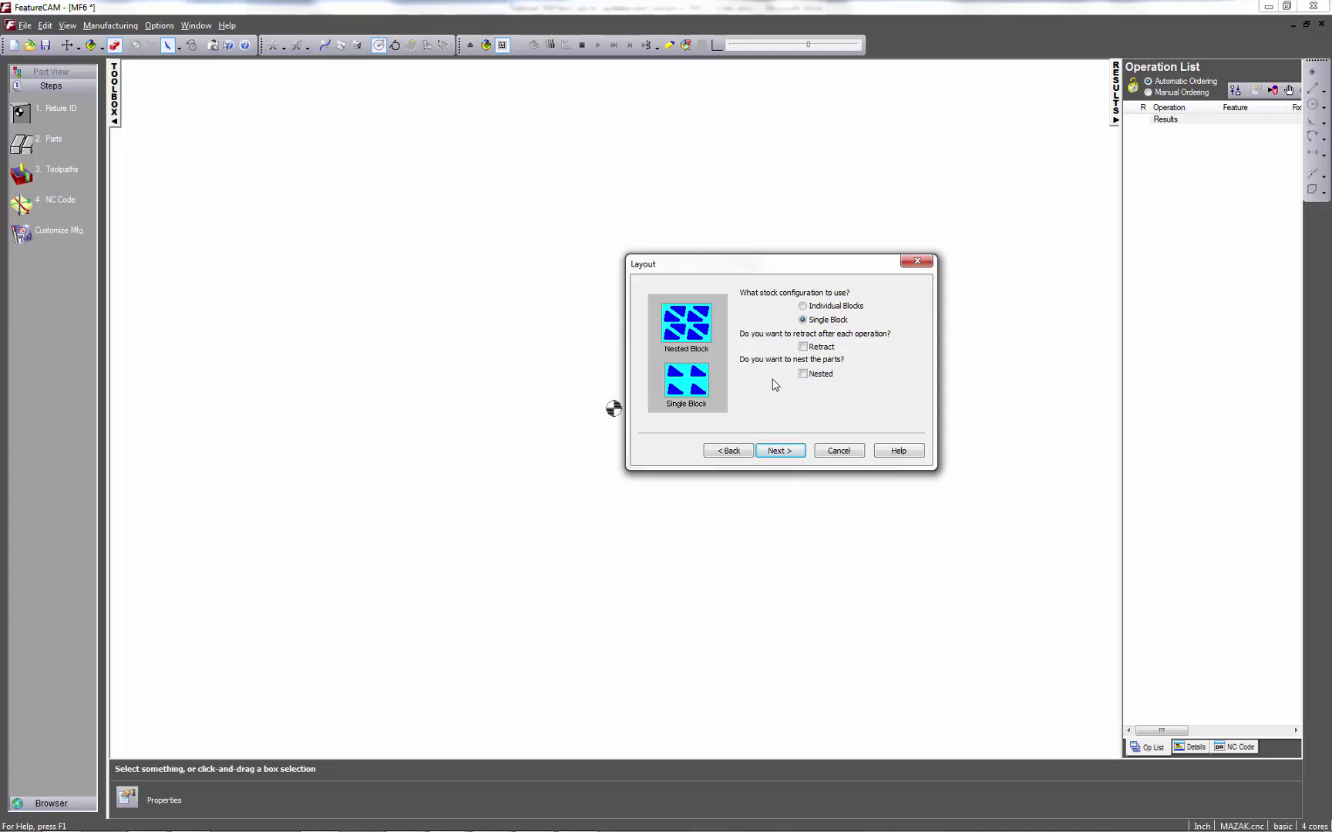
pyautogui.click(776, 450)
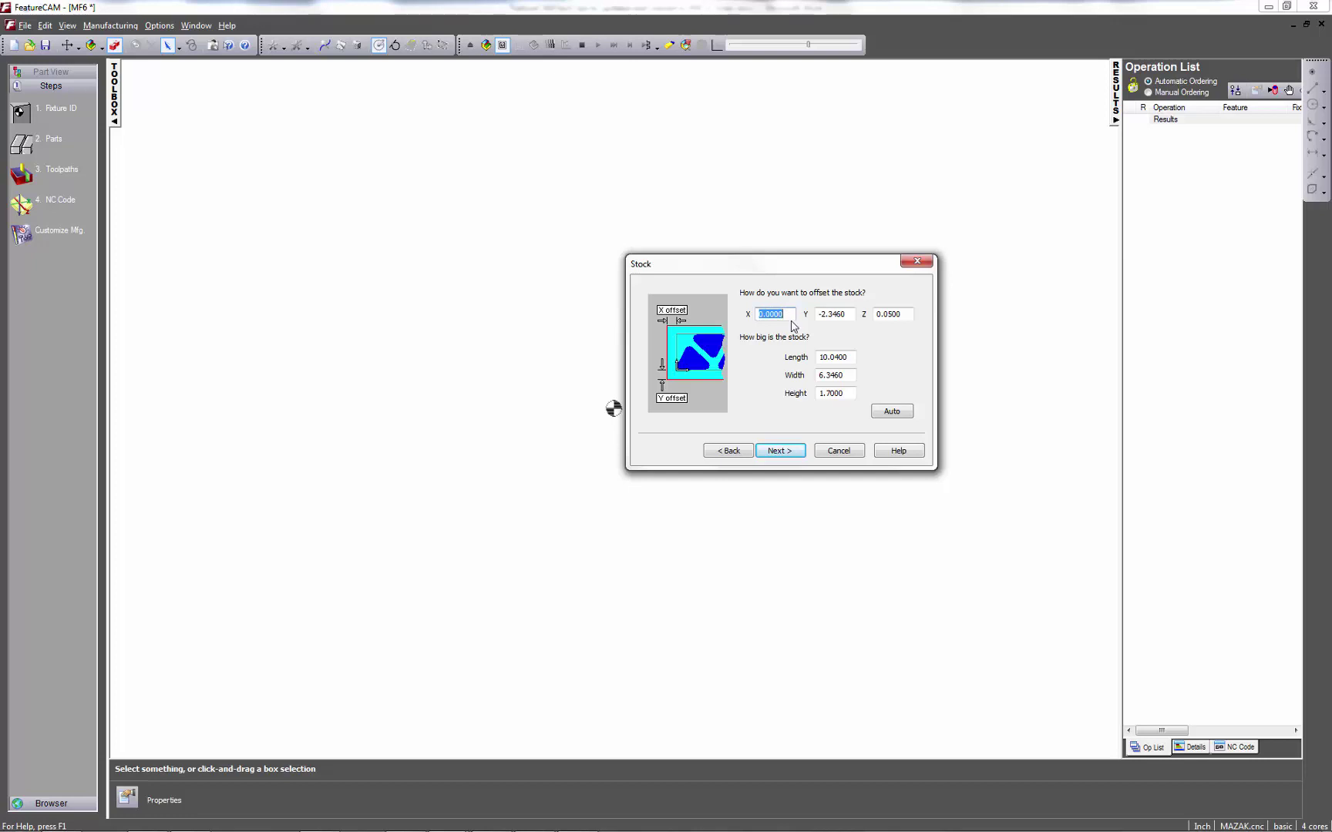
pyautogui.click(888, 413)
pyautogui.click(795, 452)
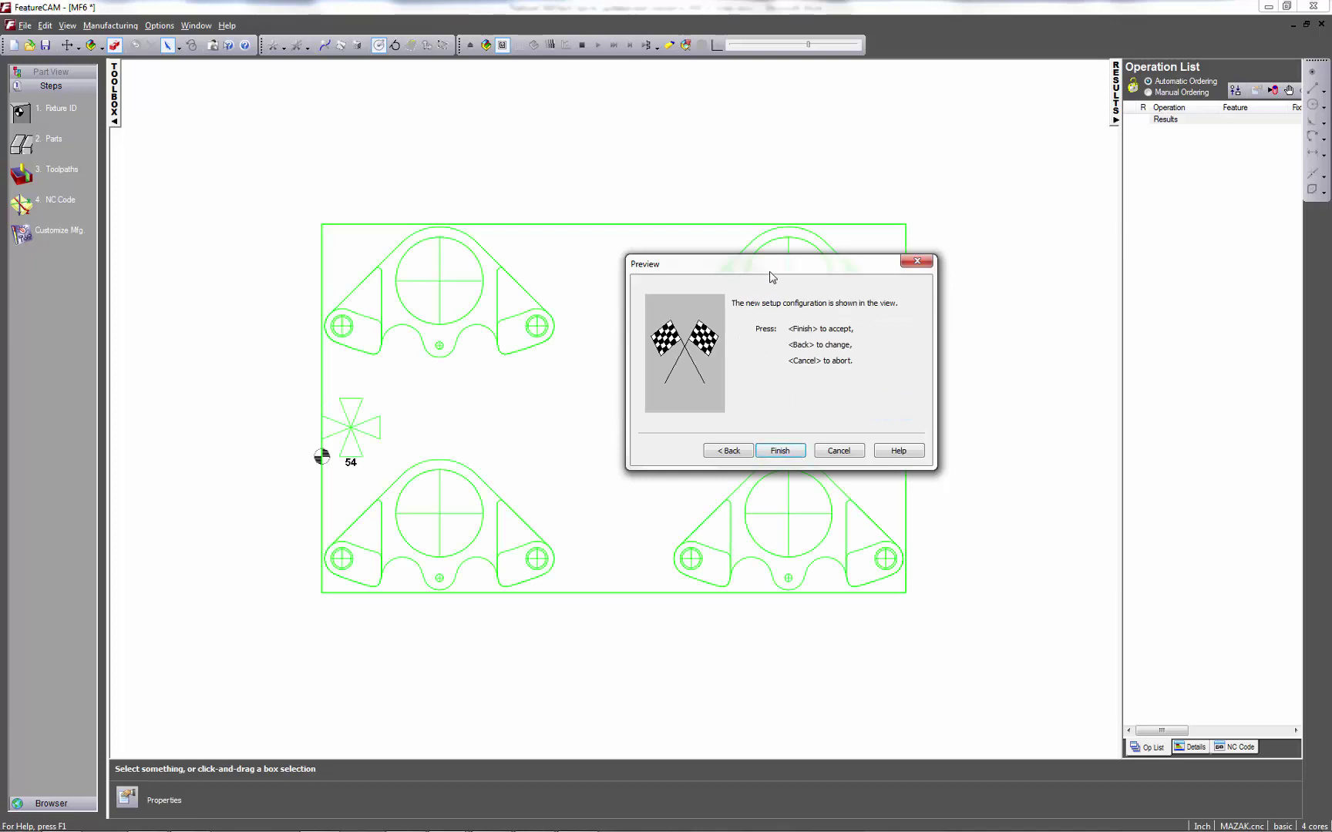
pyautogui.moveTo(772, 277); pyautogui.dragTo(822, 362)
pyautogui.moveTo(869, 383)
pyautogui.mouseDown()
pyautogui.moveTo(991, 411)
pyautogui.moveTo(1031, 333)
pyautogui.mouseUp()
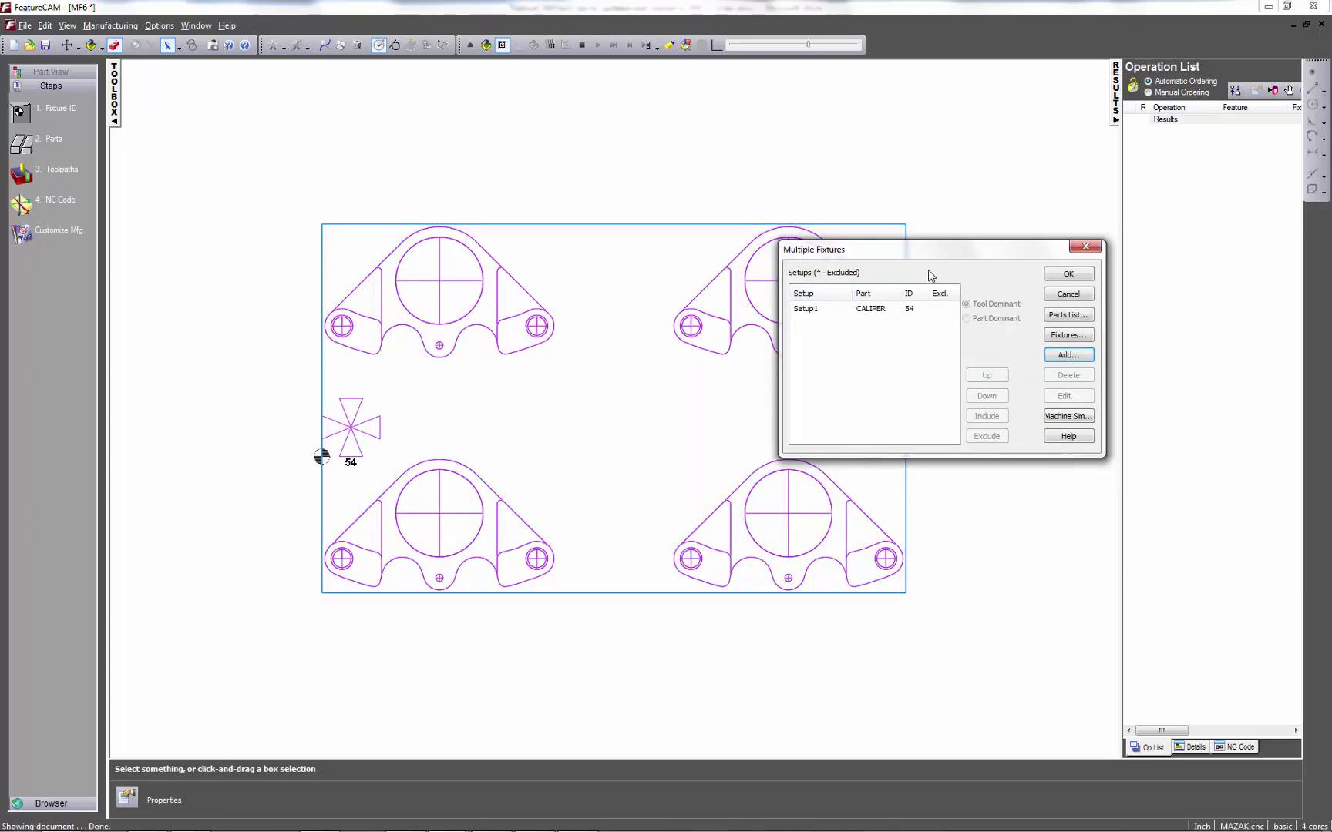
pyautogui.click(1069, 274)
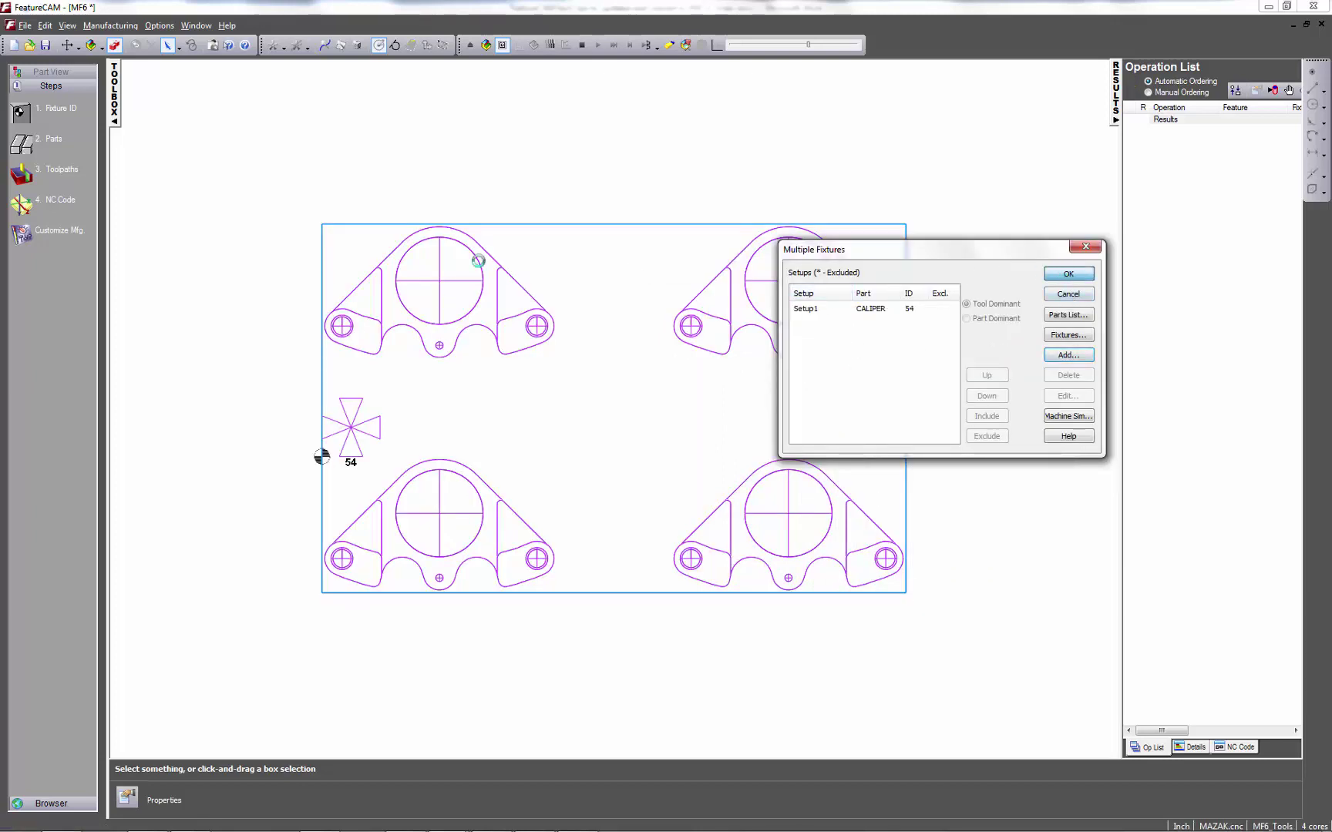
# Step: Edit the CALIPER Setup1 configuration, trying an X spacing of 5 and applying 5.5 instead
pyautogui.click(23, 144)
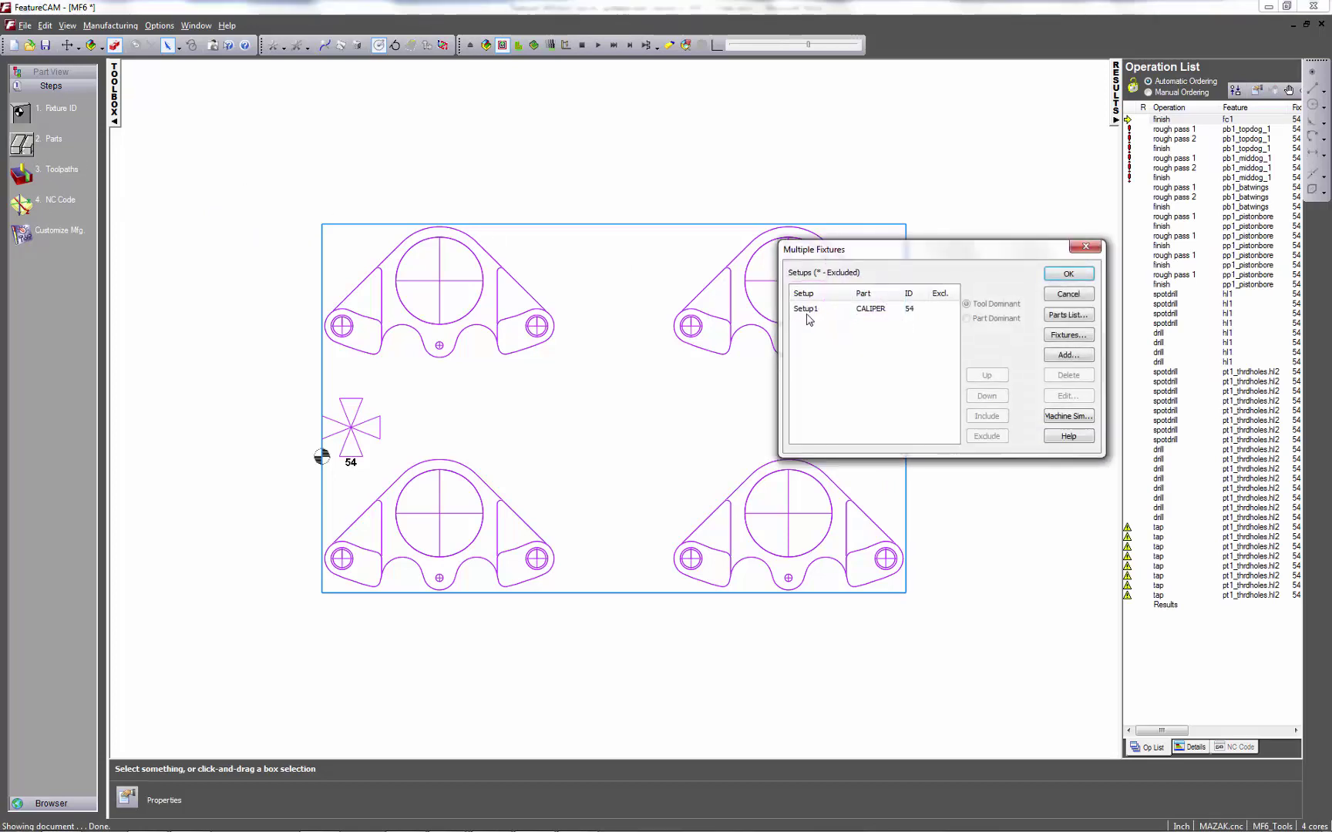
pyautogui.doubleClick(805, 309)
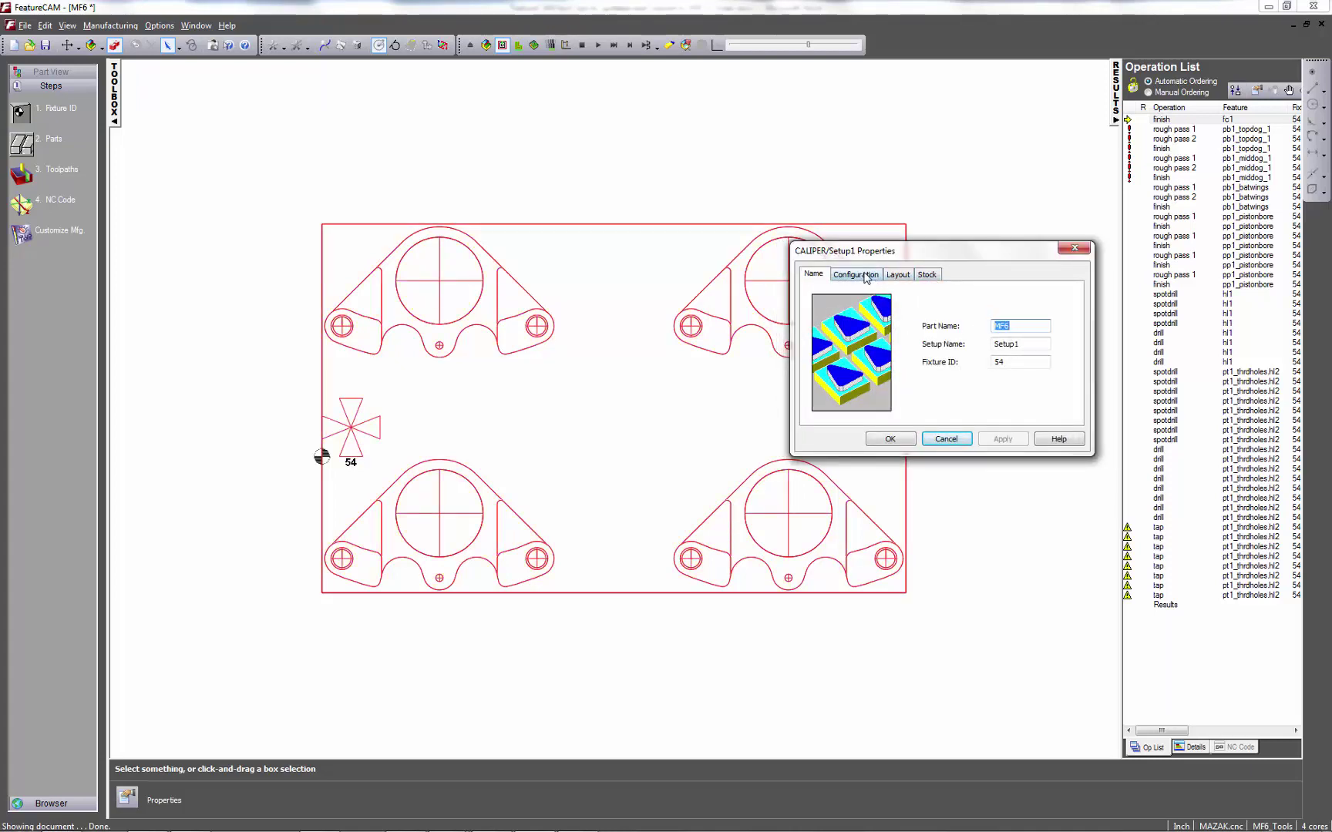
pyautogui.moveTo(934, 250); pyautogui.dragTo(968, 295)
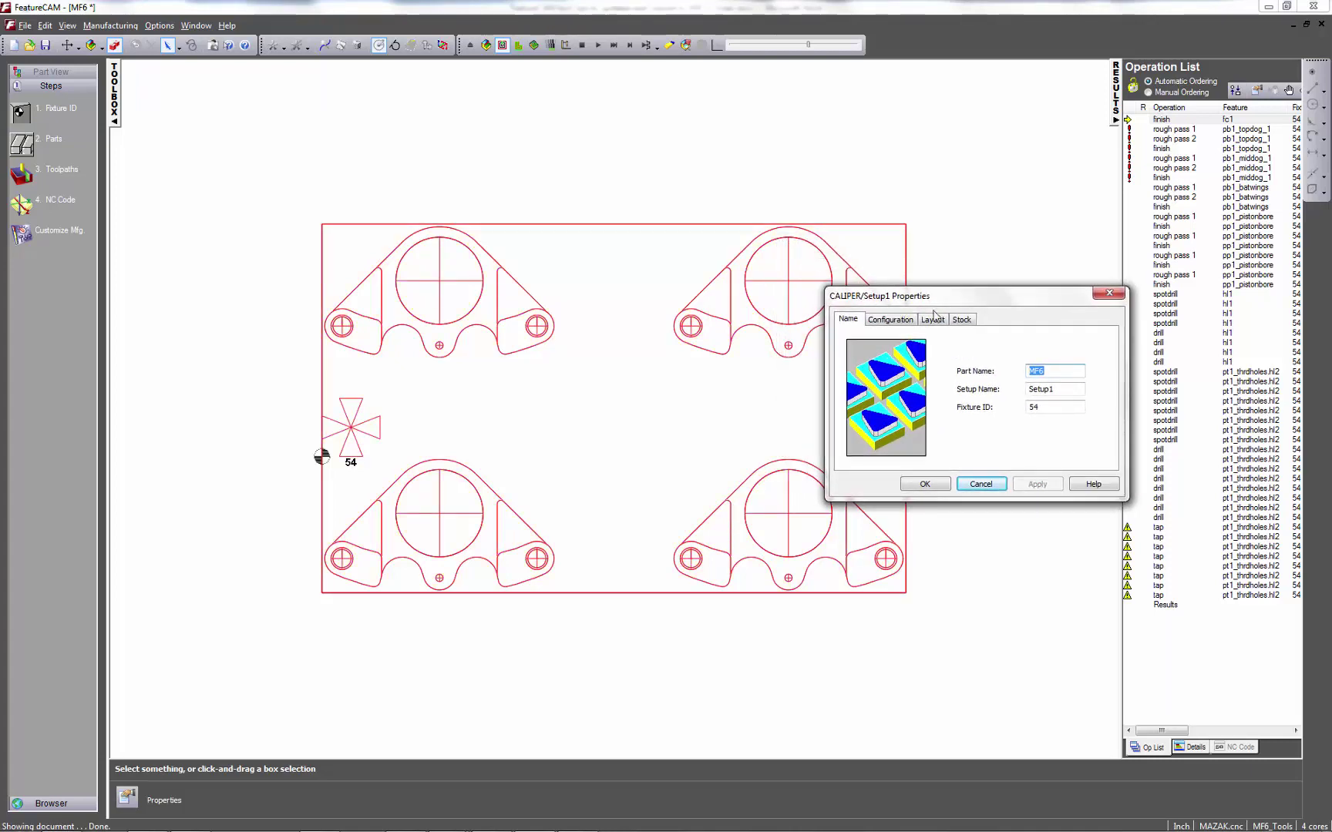
pyautogui.click(890, 319)
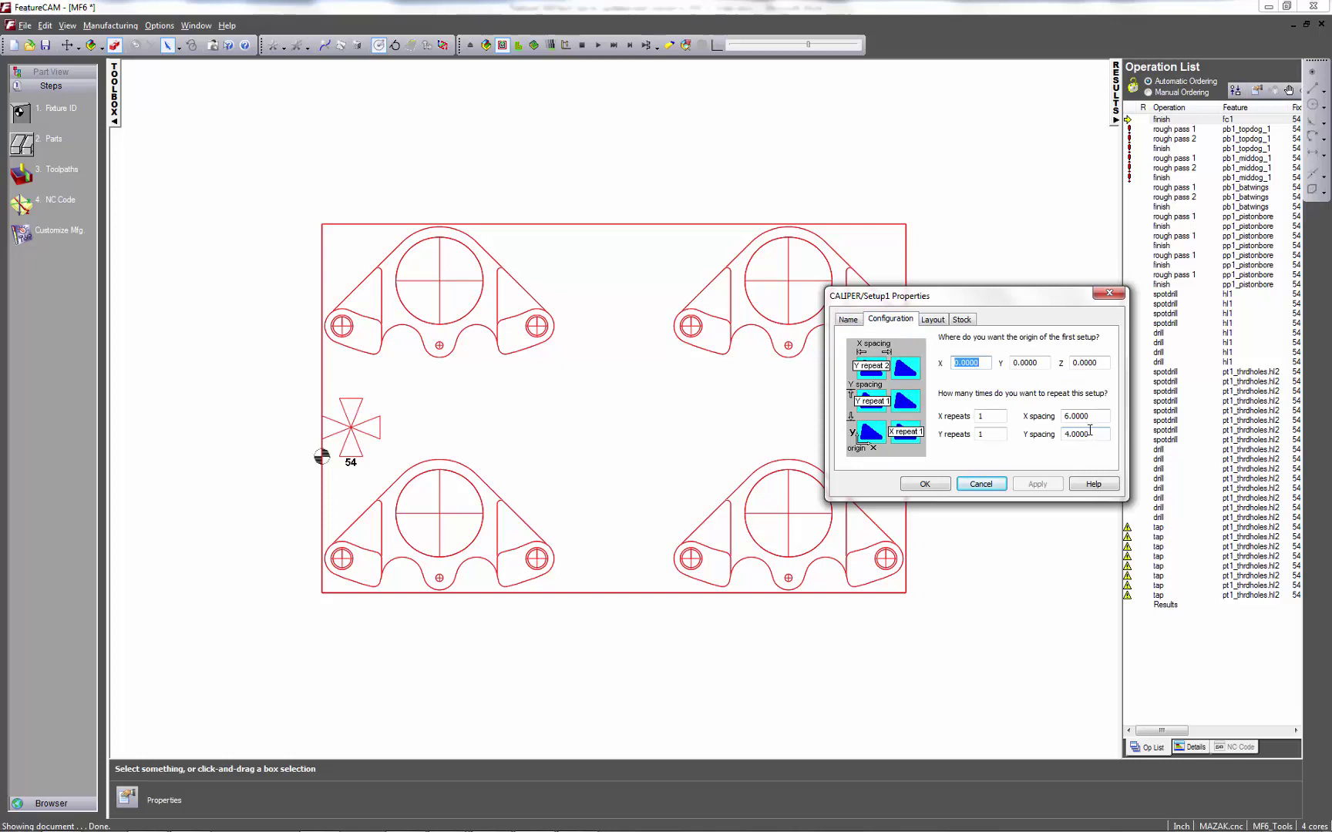
pyautogui.moveTo(1093, 418); pyautogui.dragTo(1048, 417)
pyautogui.write('5')
pyautogui.click(1052, 486)
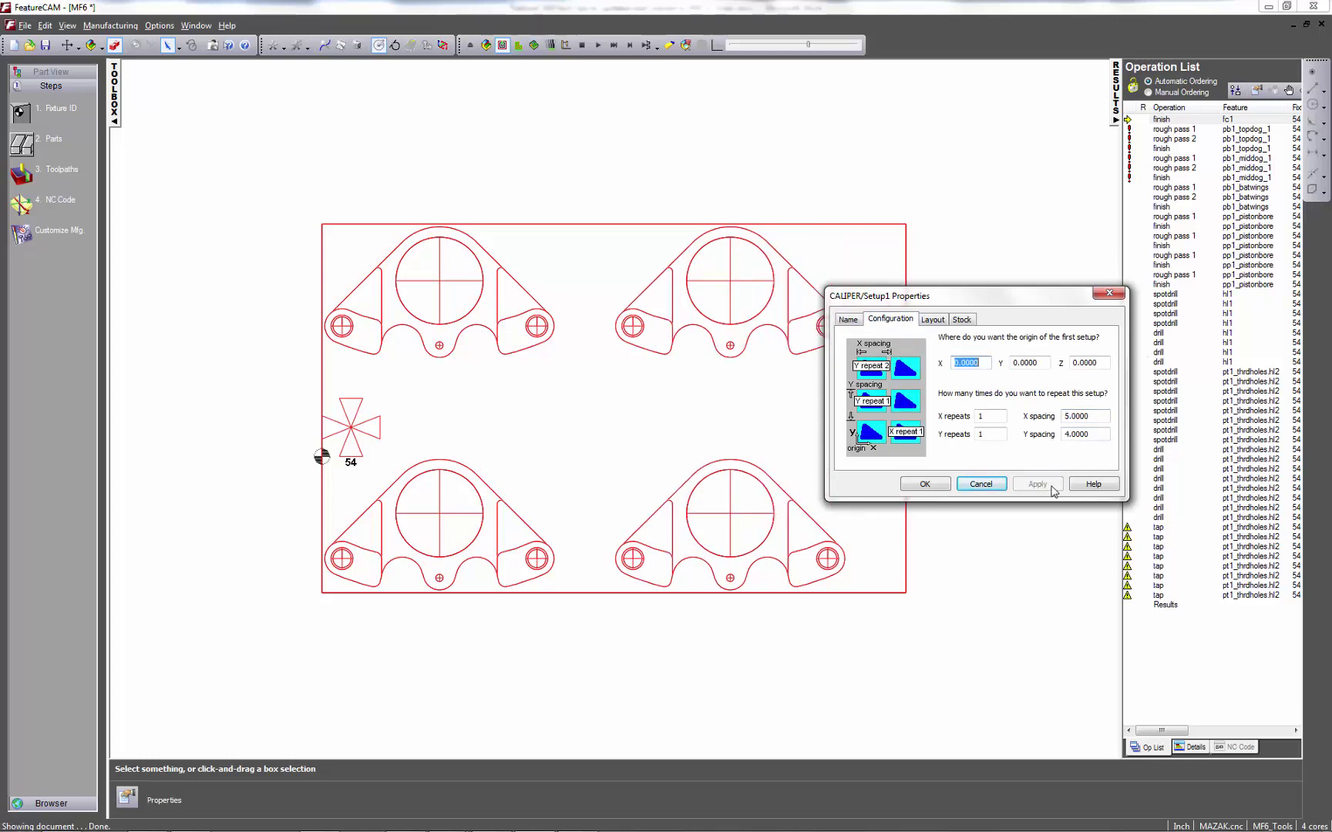
pyautogui.moveTo(1092, 417); pyautogui.dragTo(1042, 415)
pyautogui.write('5.5')
pyautogui.click(1037, 484)
# Step: Recalculate Setup1's stock size automatically for the new spacing, apply it and accept the multiple fixtures settings
pyautogui.click(932, 319)
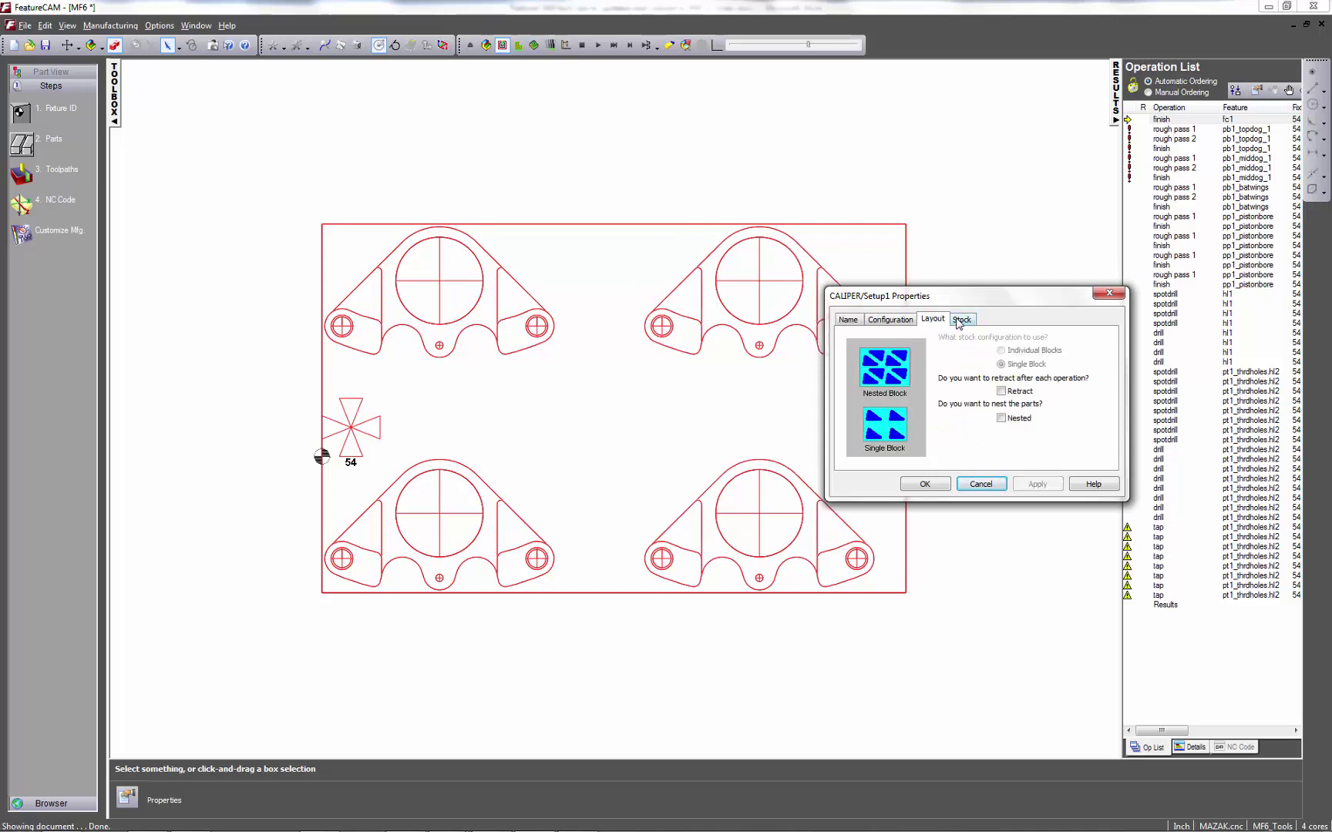
pyautogui.click(961, 319)
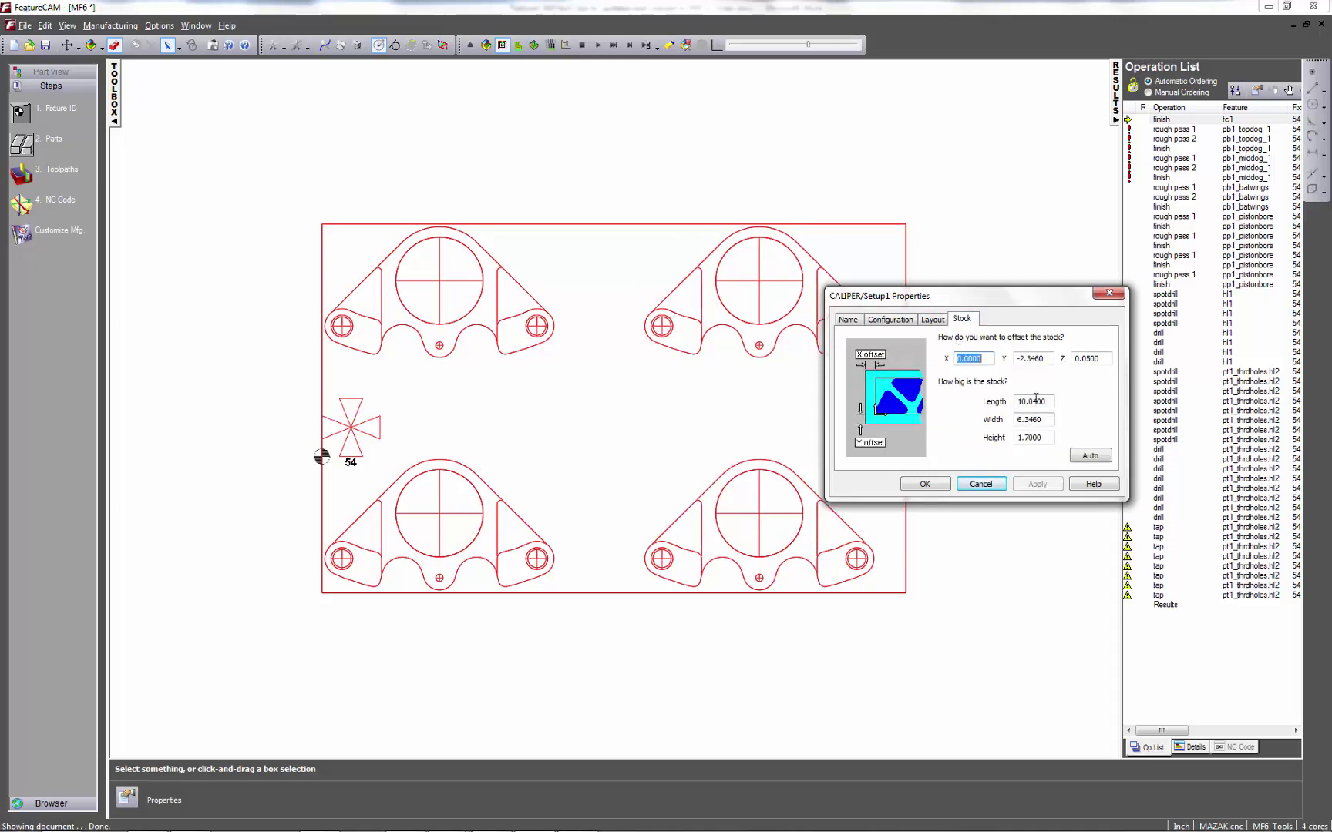
pyautogui.click(1089, 456)
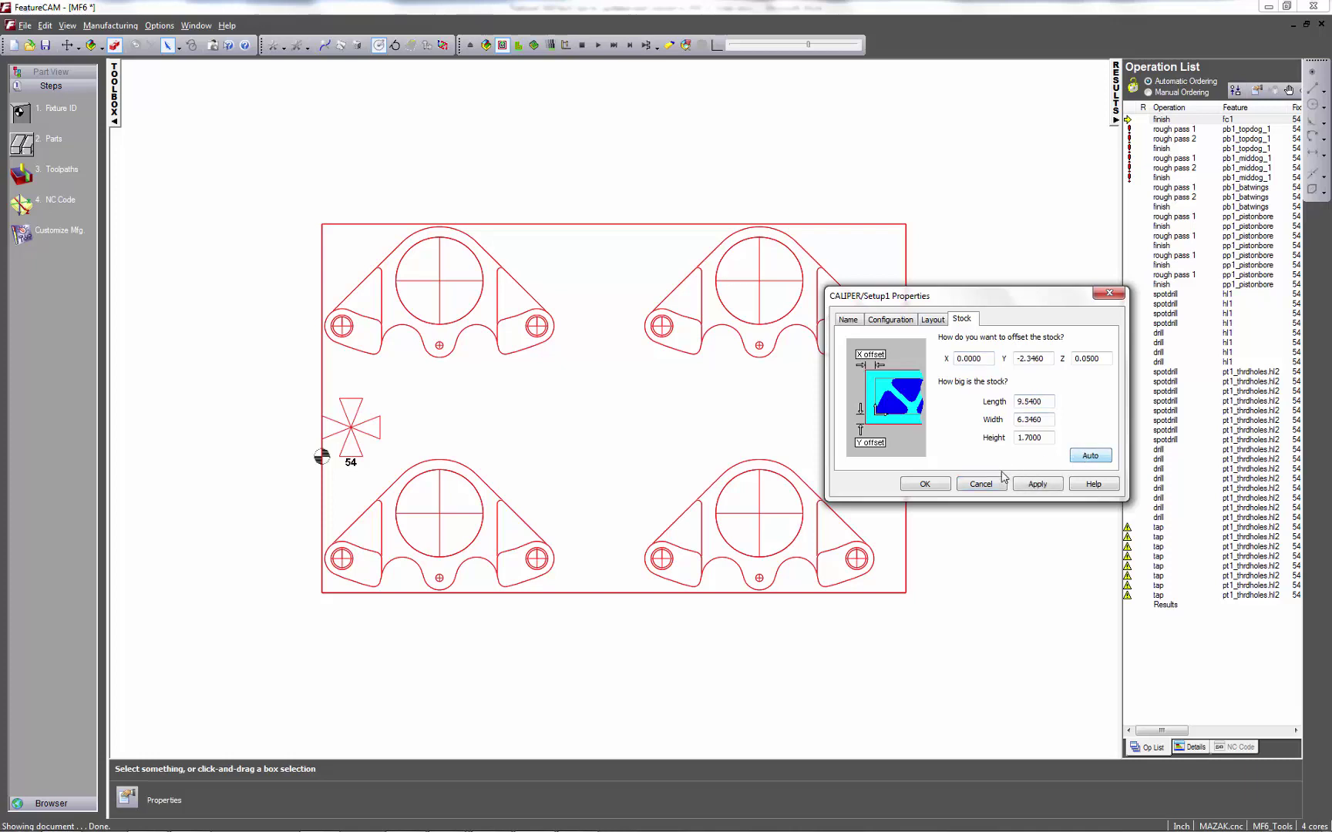
pyautogui.click(1030, 485)
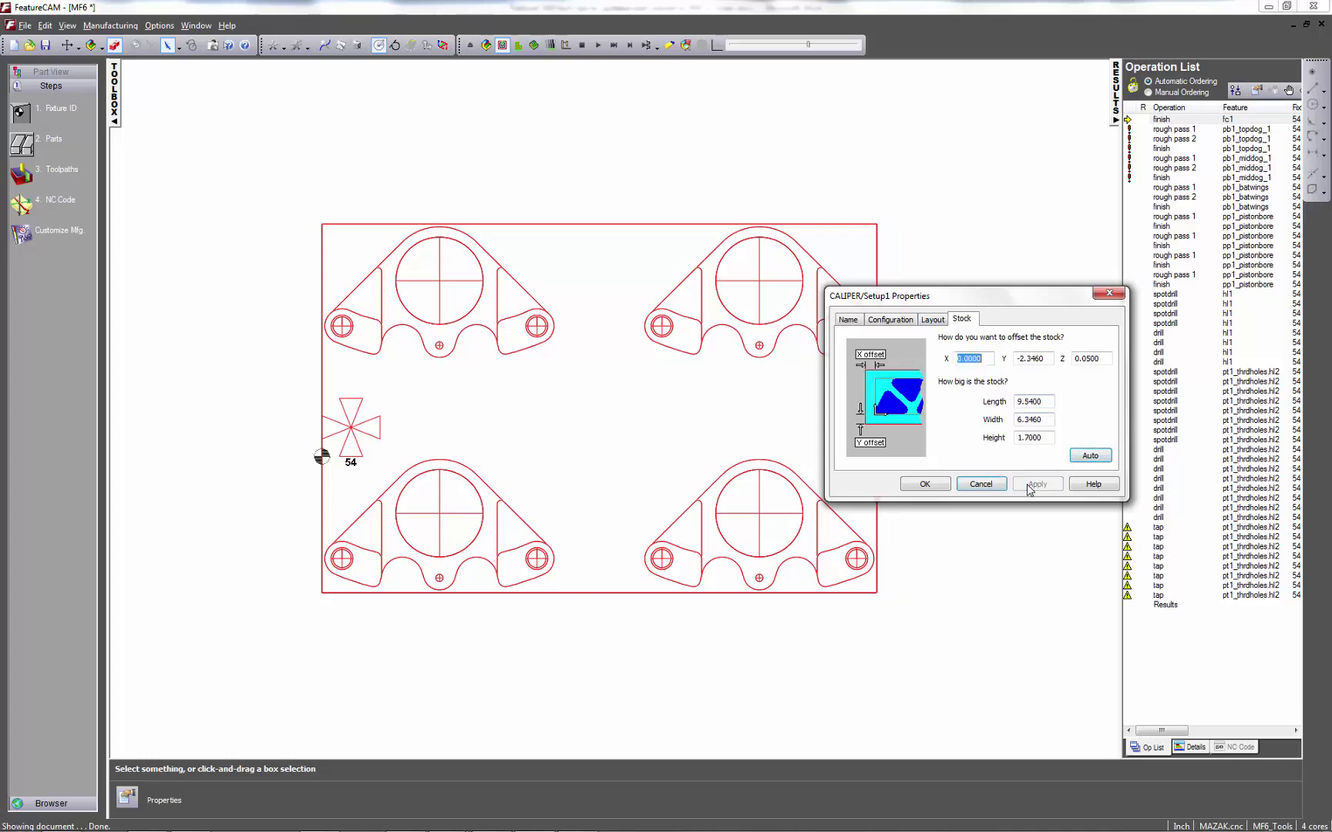
pyautogui.click(932, 486)
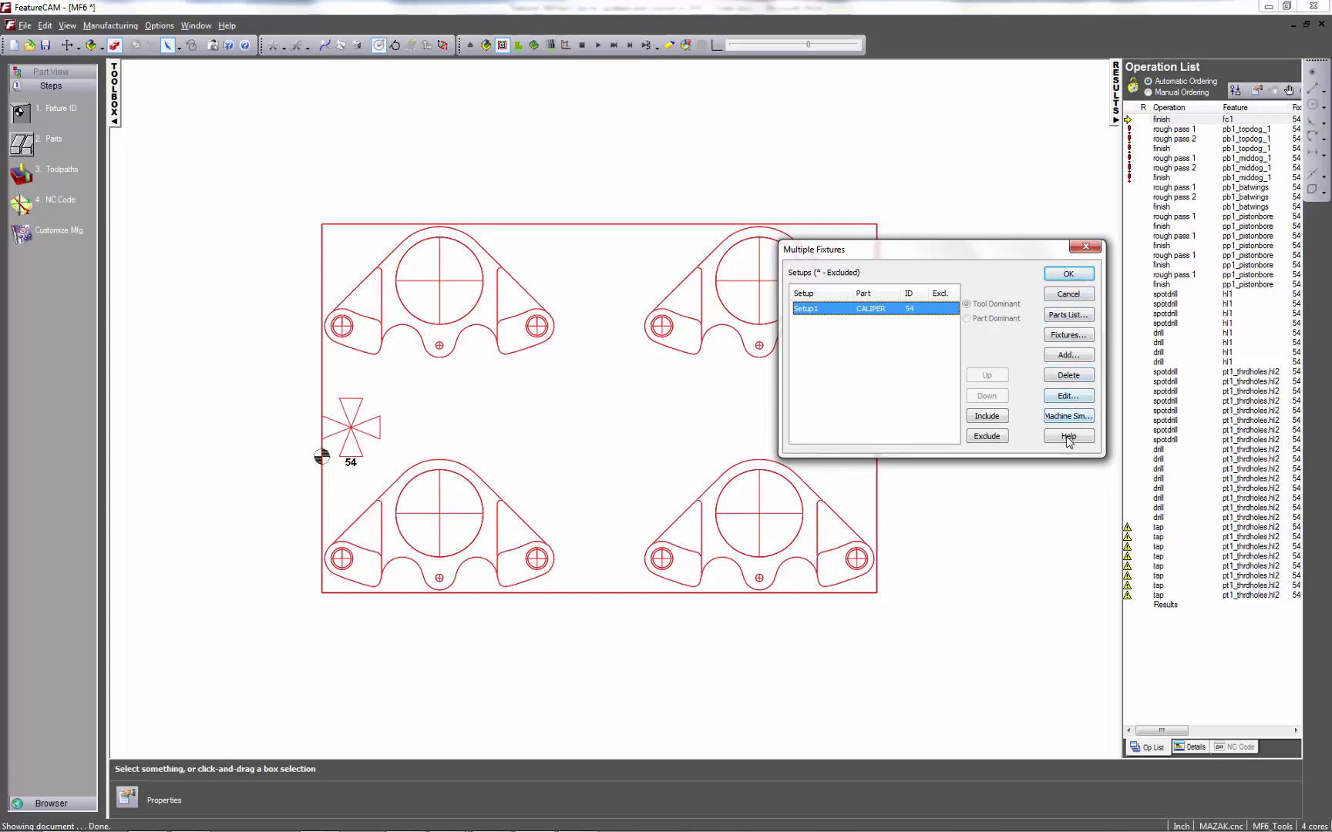
pyautogui.press('Return')
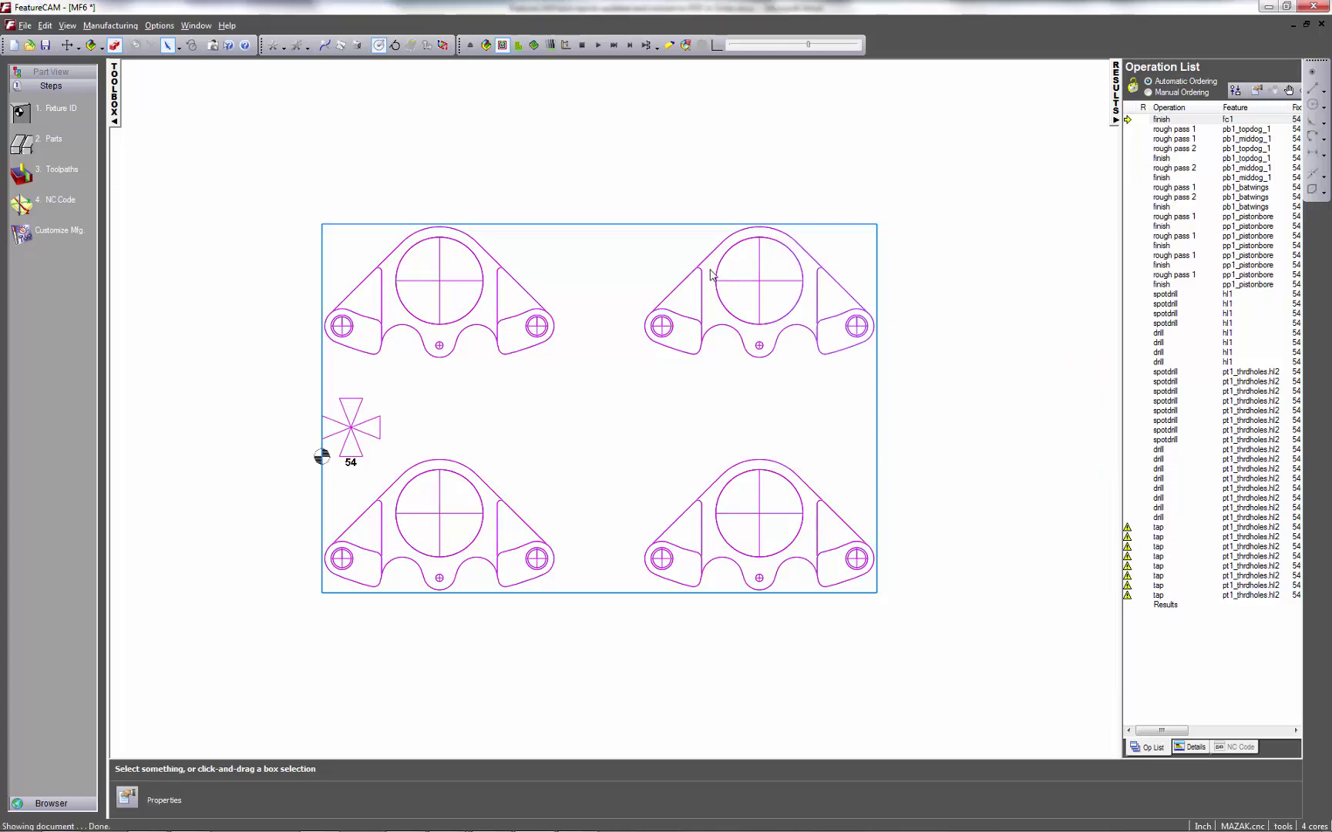
# Step: Play the 3D machining simulation of the four-part caliper layout in an isometric view
pyautogui.click(486, 46)
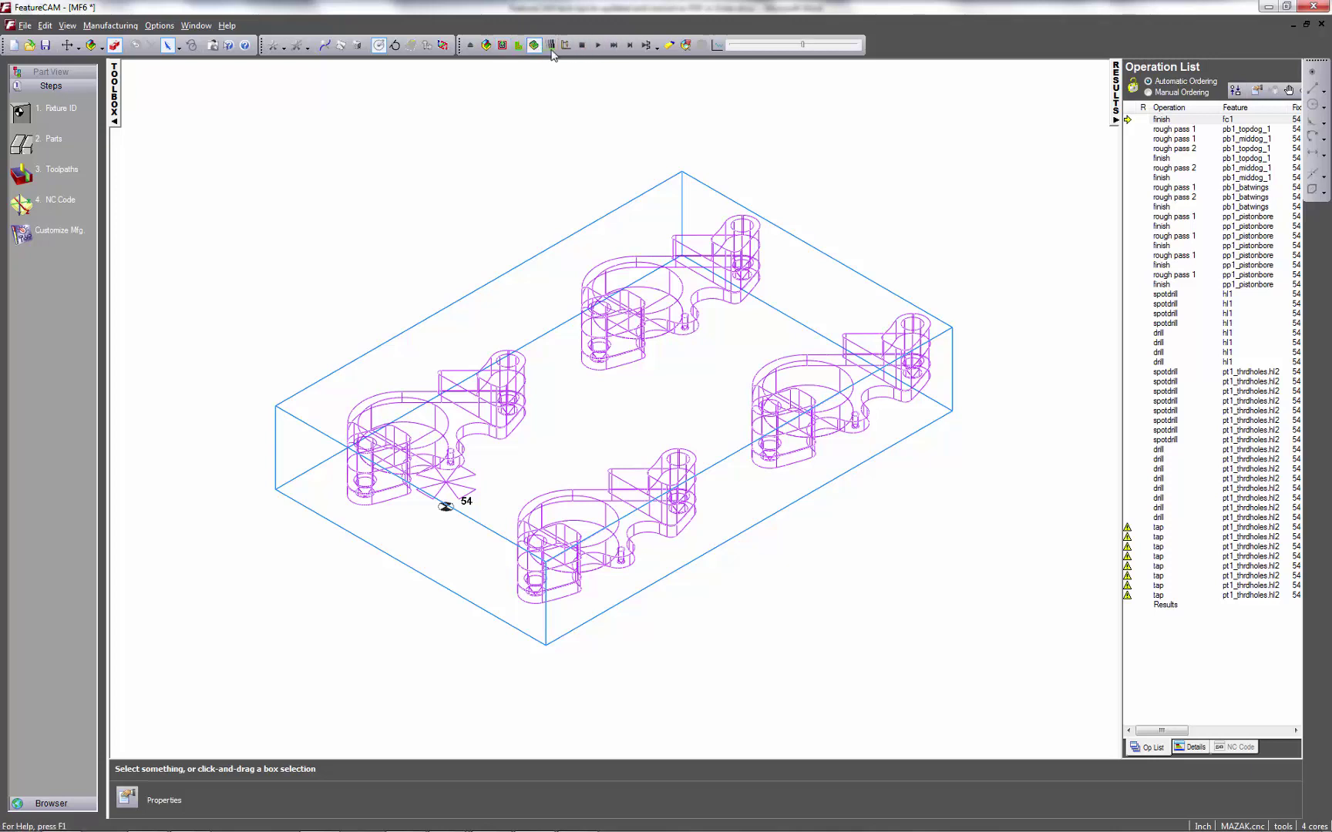
pyautogui.click(599, 46)
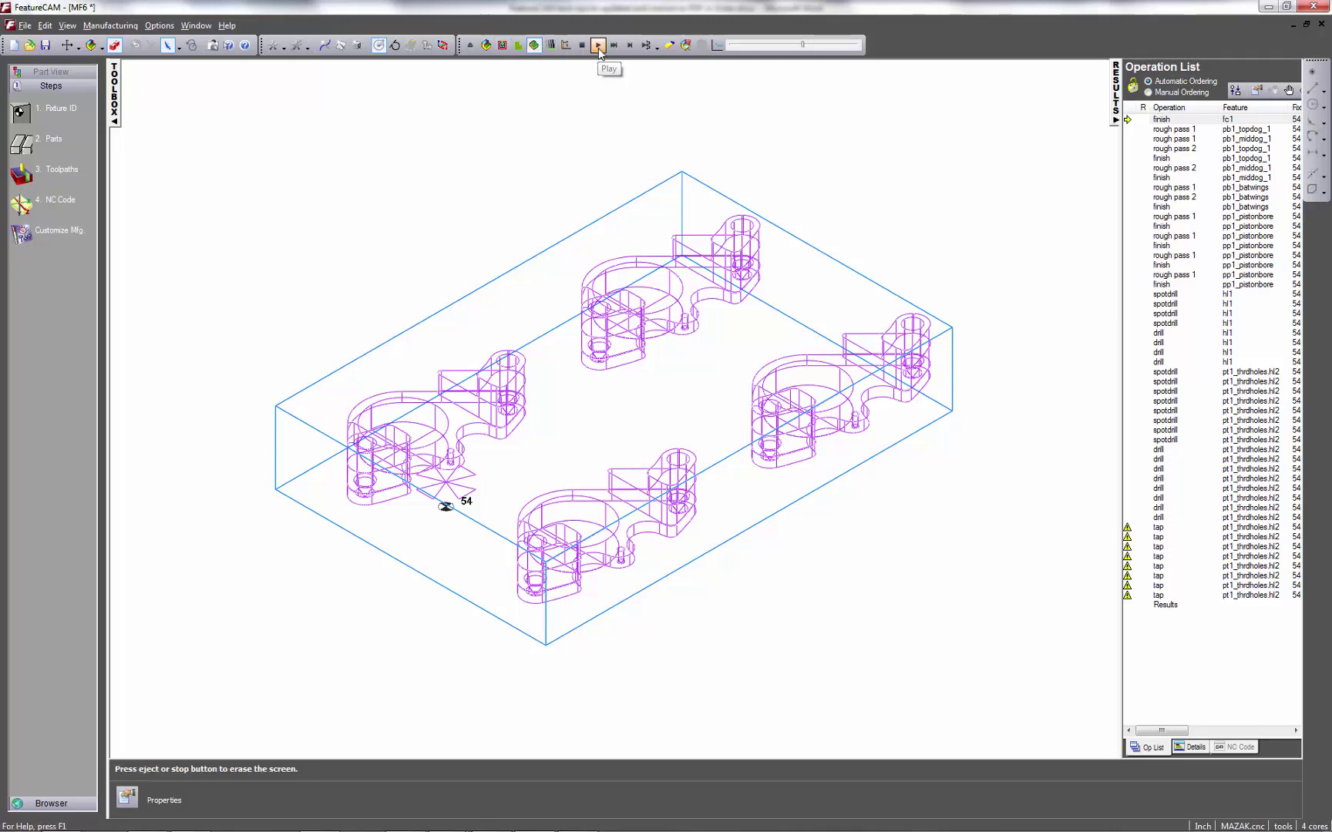